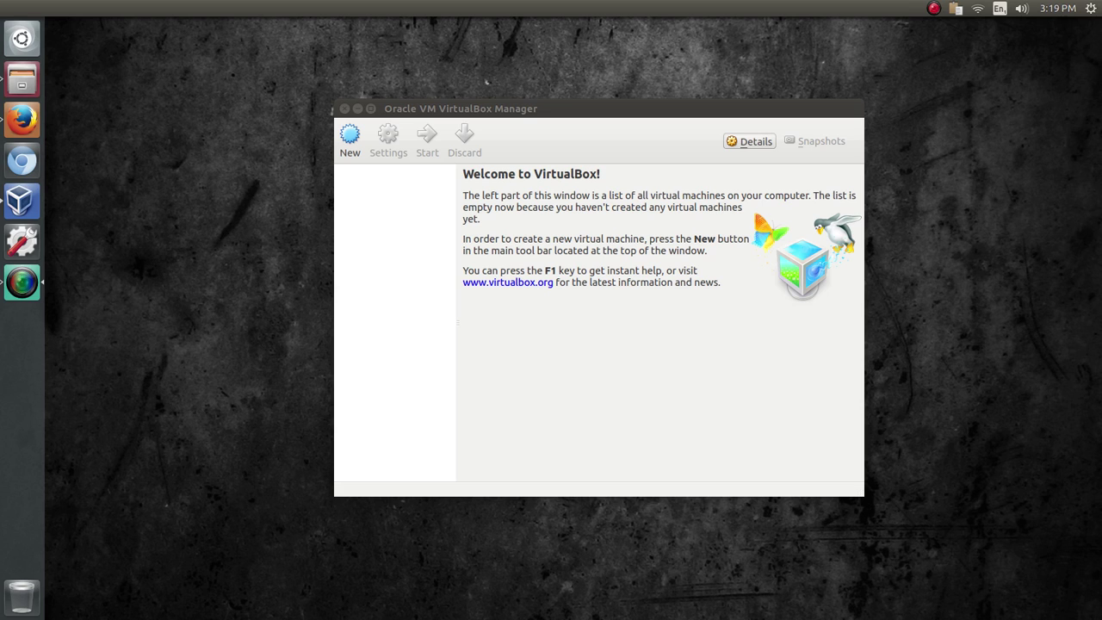
- Open a new Chromium browser window from the Unity launcher
{"action": "left_click", "coordinate": [23, 161]}
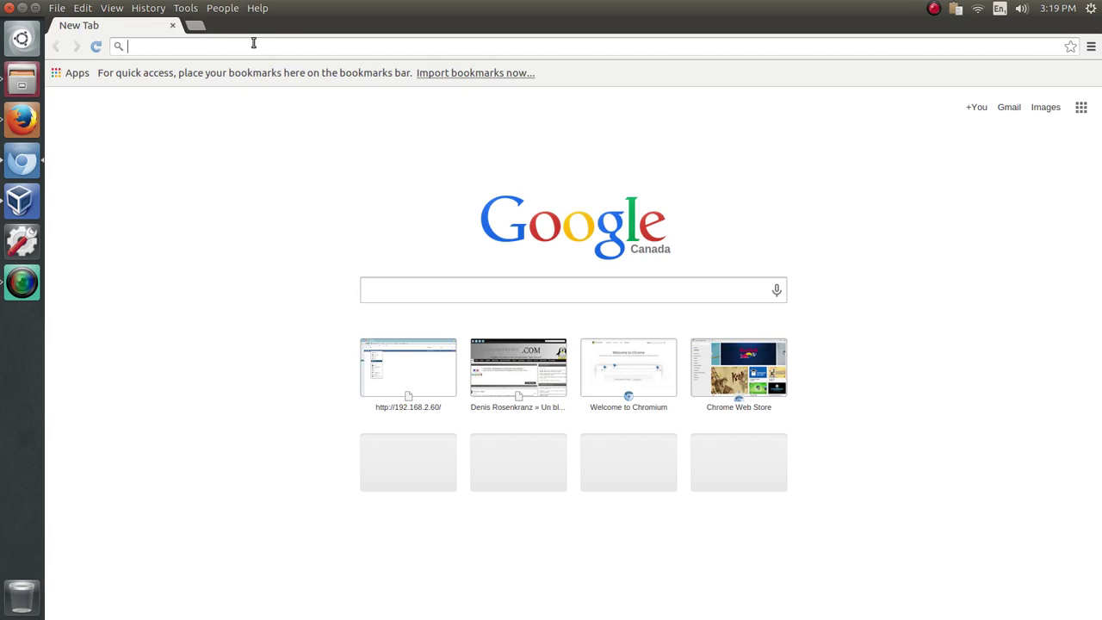
- Search for Debian and go to debian.org's Getting Debian page
{"action": "type", "text": "Debian"}
{"action": "key", "text": "Return"}
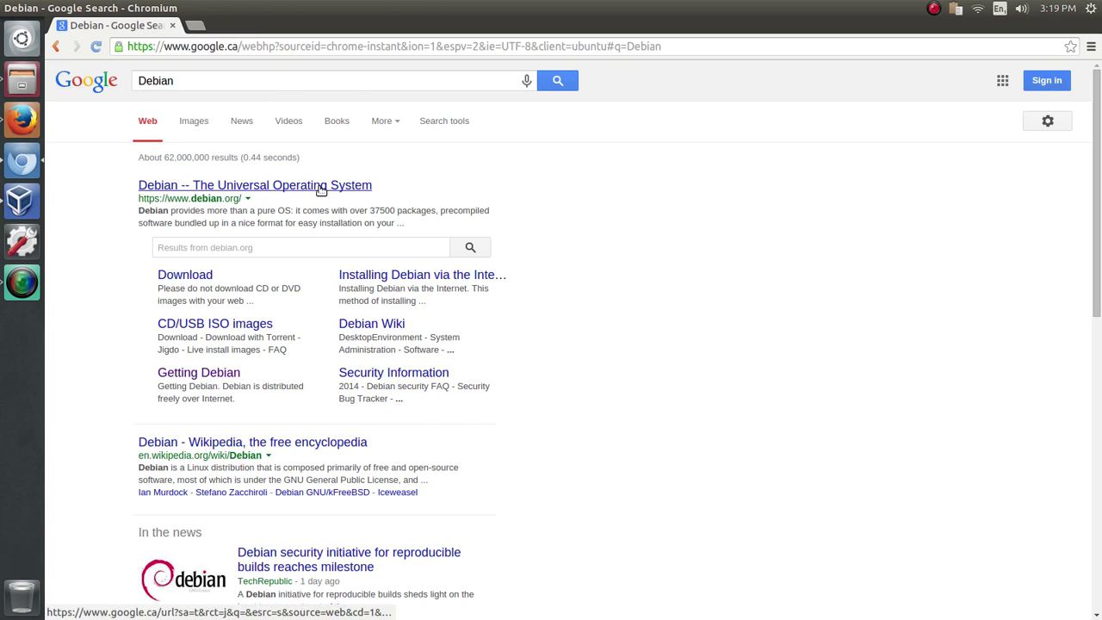
{"action": "left_click", "coordinate": [320, 186]}
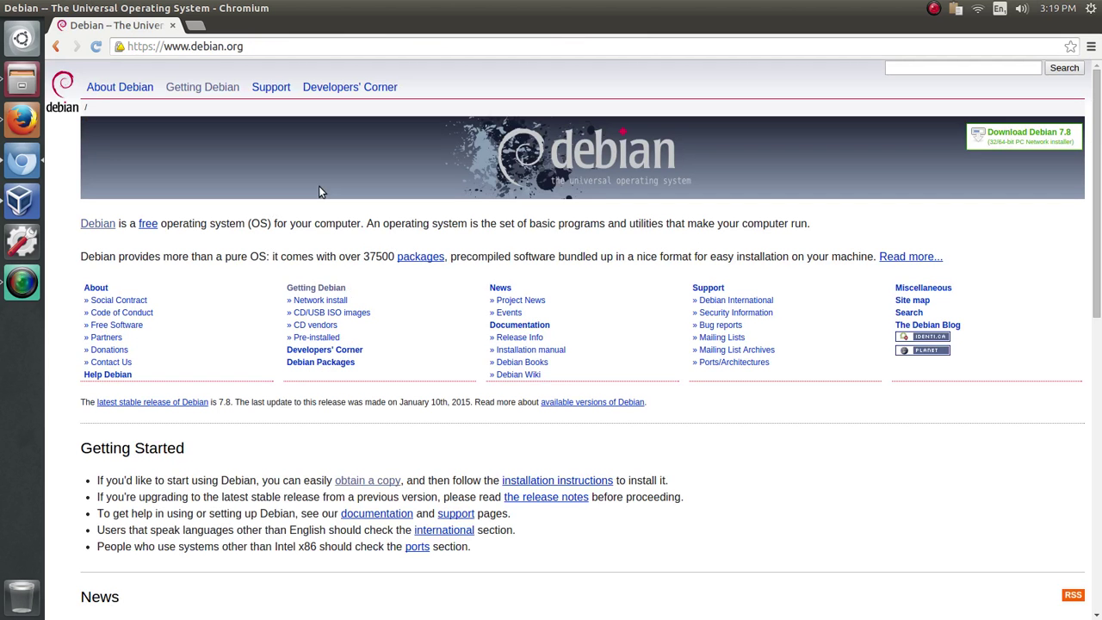
{"action": "left_click", "coordinate": [214, 90]}
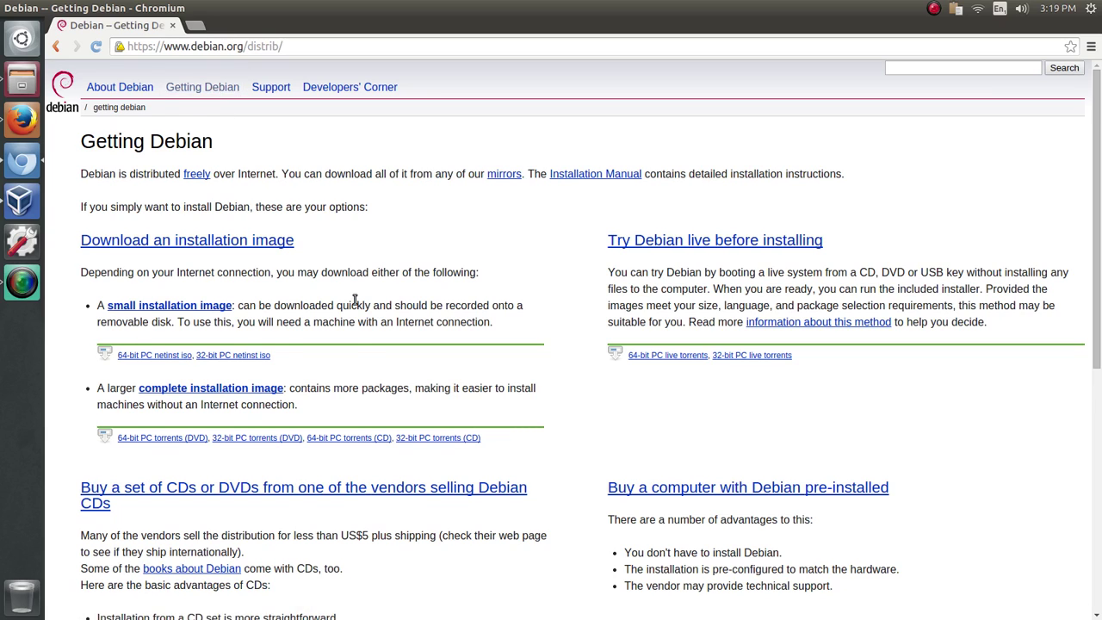
{"action": "scroll", "coordinate": [355, 301], "scroll_direction": "down", "scroll_amount": 1}
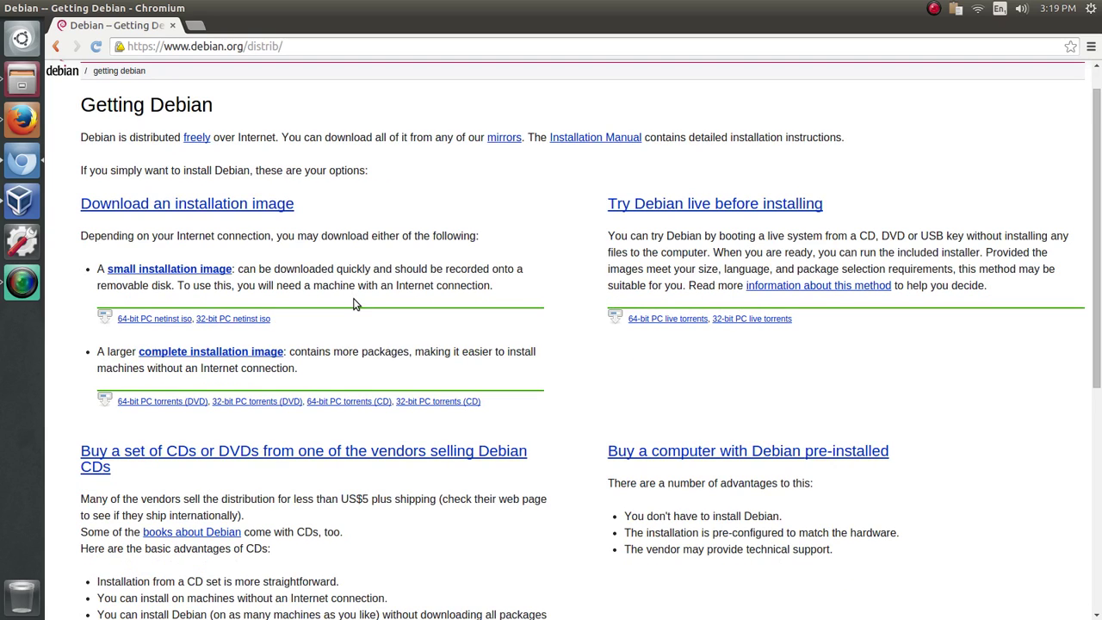
{"action": "scroll", "coordinate": [354, 304], "scroll_direction": "down", "scroll_amount": 1}
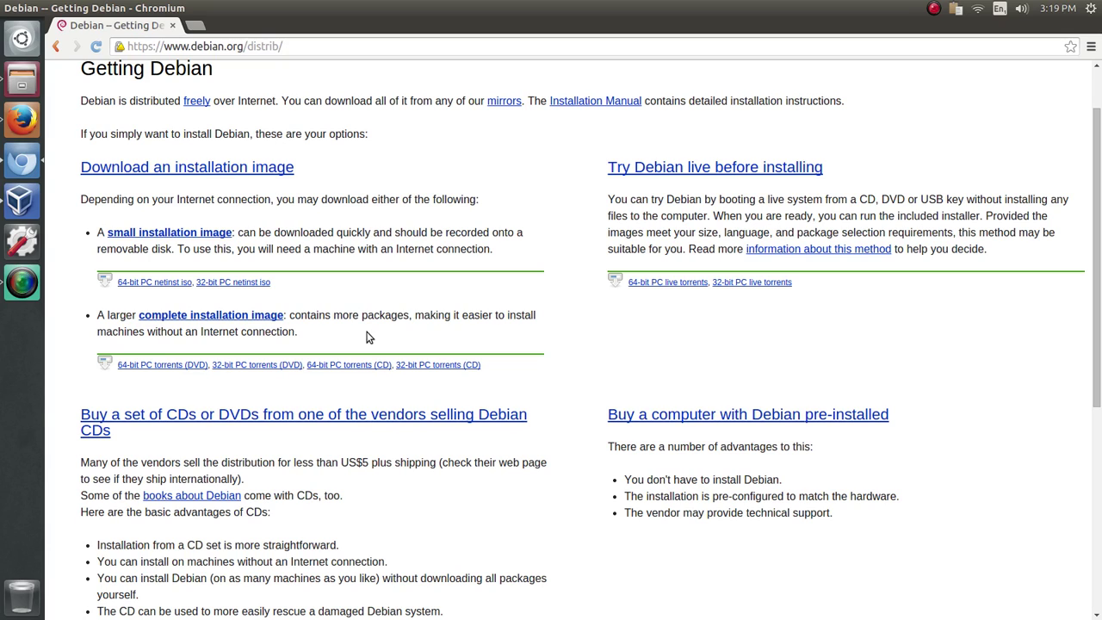
- Start the 64-bit PC netinst ISO download, cancel it, and minimize Chromium
{"action": "left_click", "coordinate": [135, 285]}
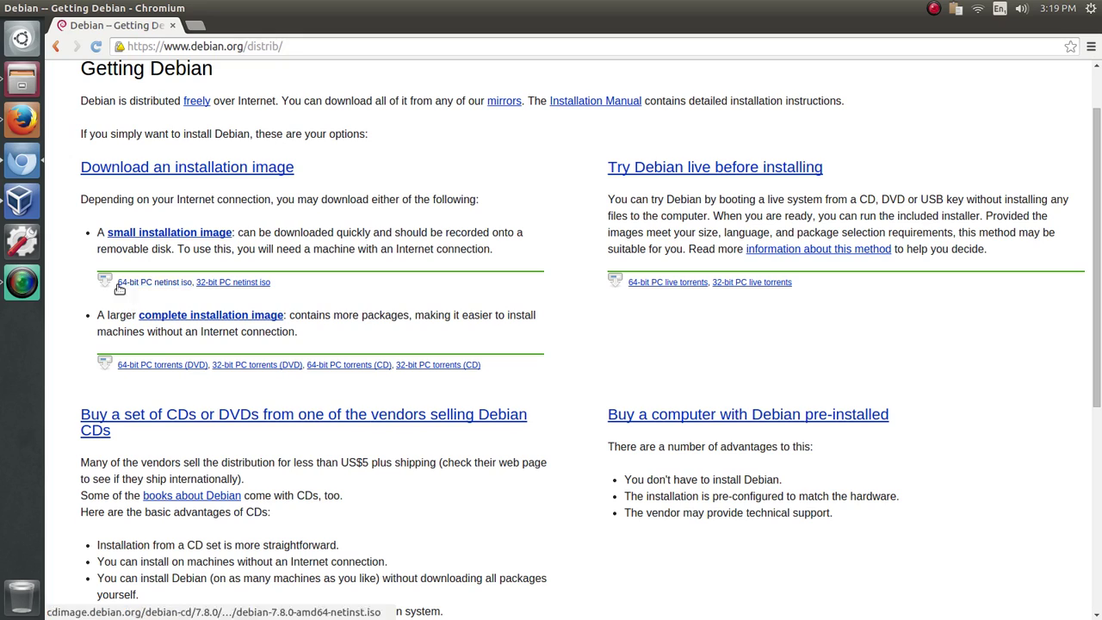
{"action": "left_click", "coordinate": [161, 282]}
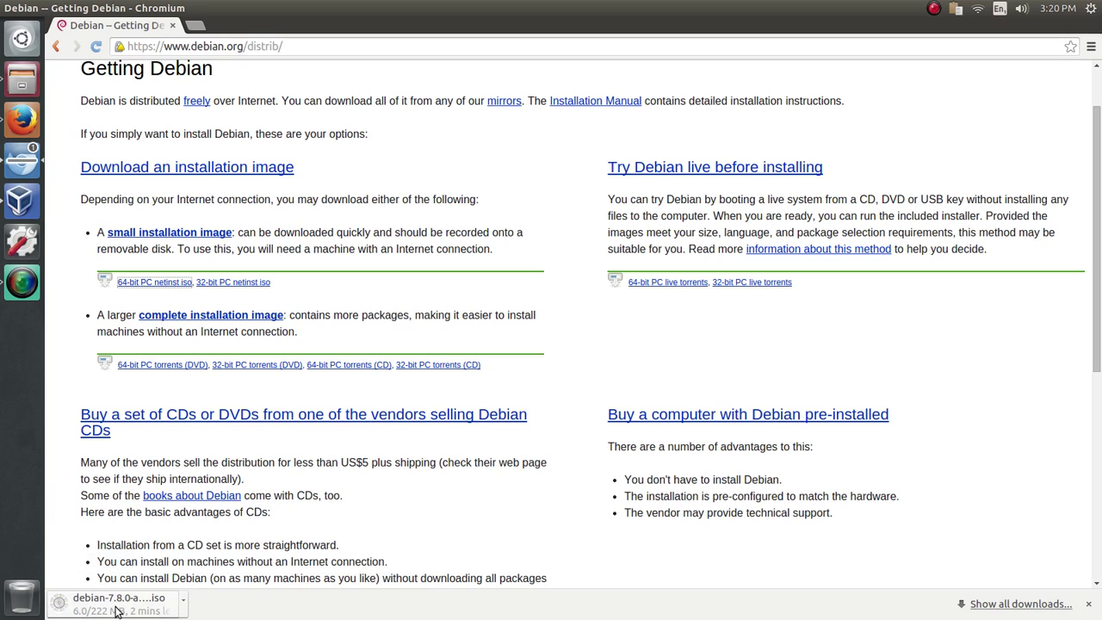
{"action": "left_click", "coordinate": [183, 600]}
{"action": "left_click", "coordinate": [215, 584]}
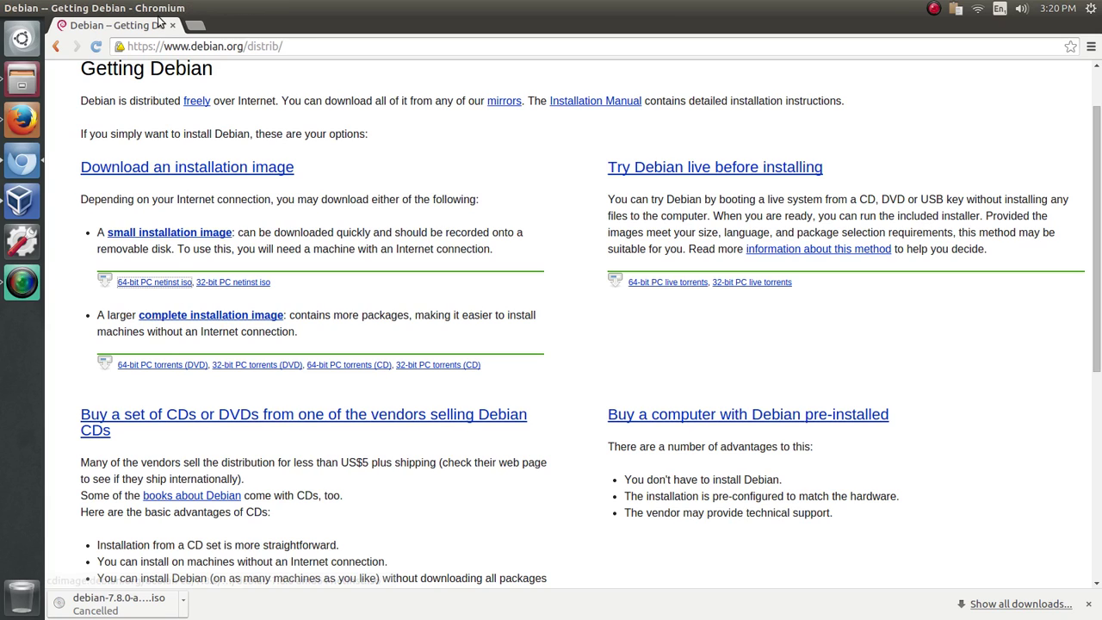
{"action": "left_click", "coordinate": [22, 9]}
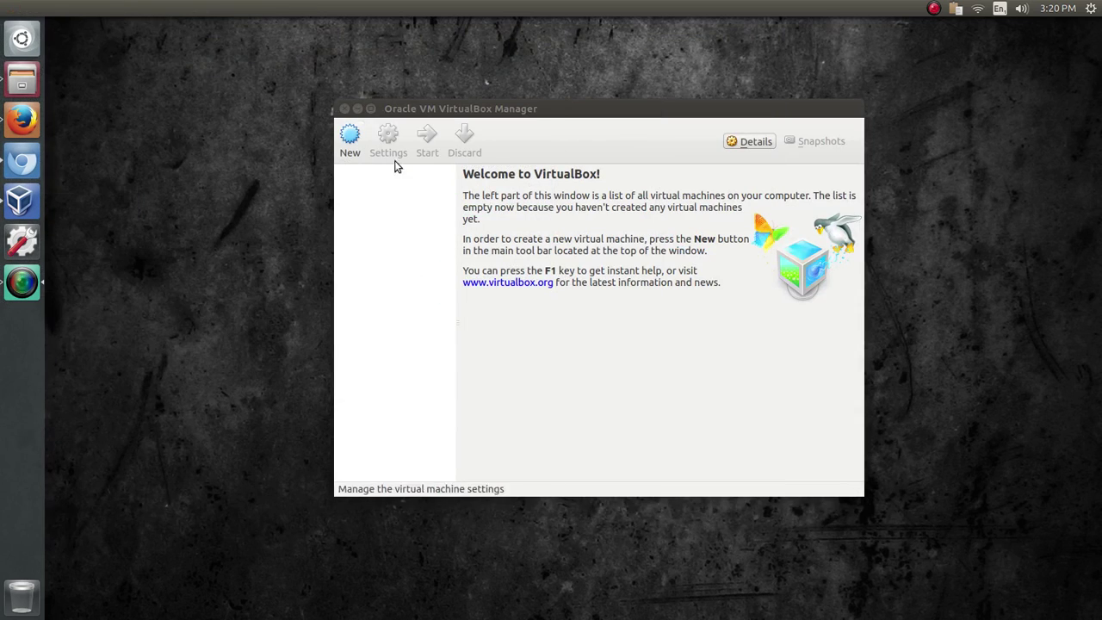
- Create a new VM named 'Debian Base' as Linux / Debian (64 bit) with 512 MB memory
{"action": "left_click_drag", "start_coordinate": [529, 108], "coordinate": [499, 101]}
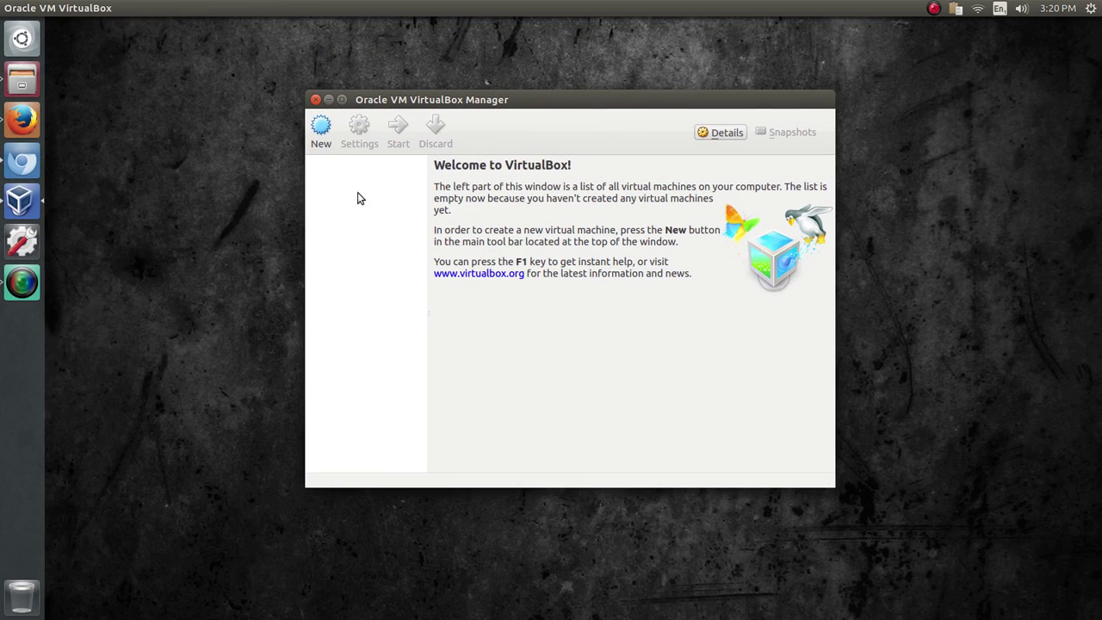
{"action": "left_click", "coordinate": [322, 135]}
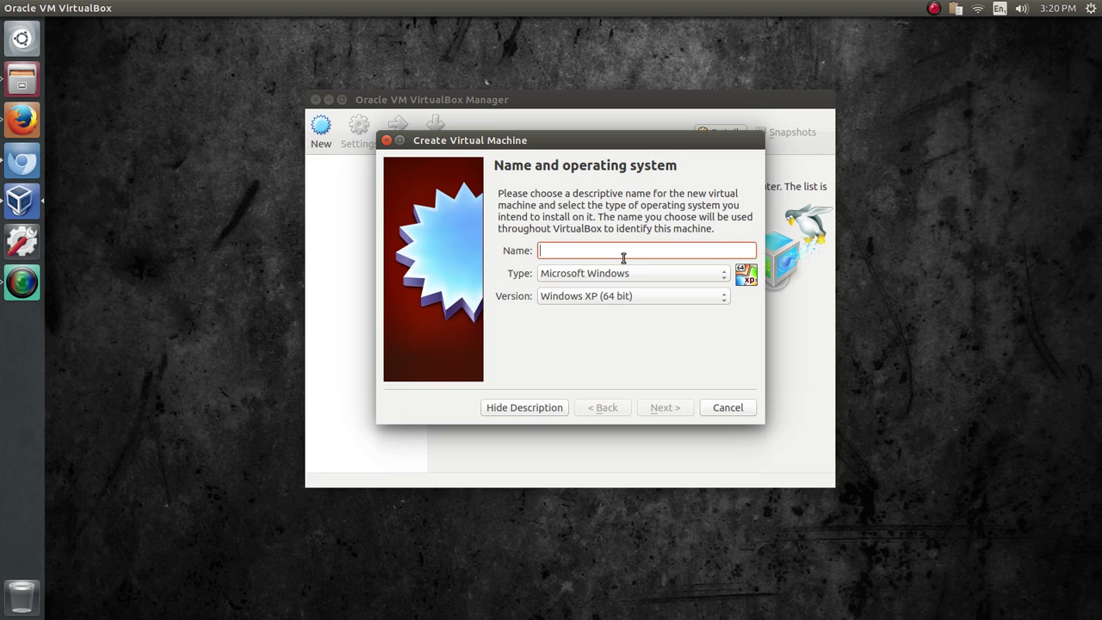
{"action": "type", "text": "De"}
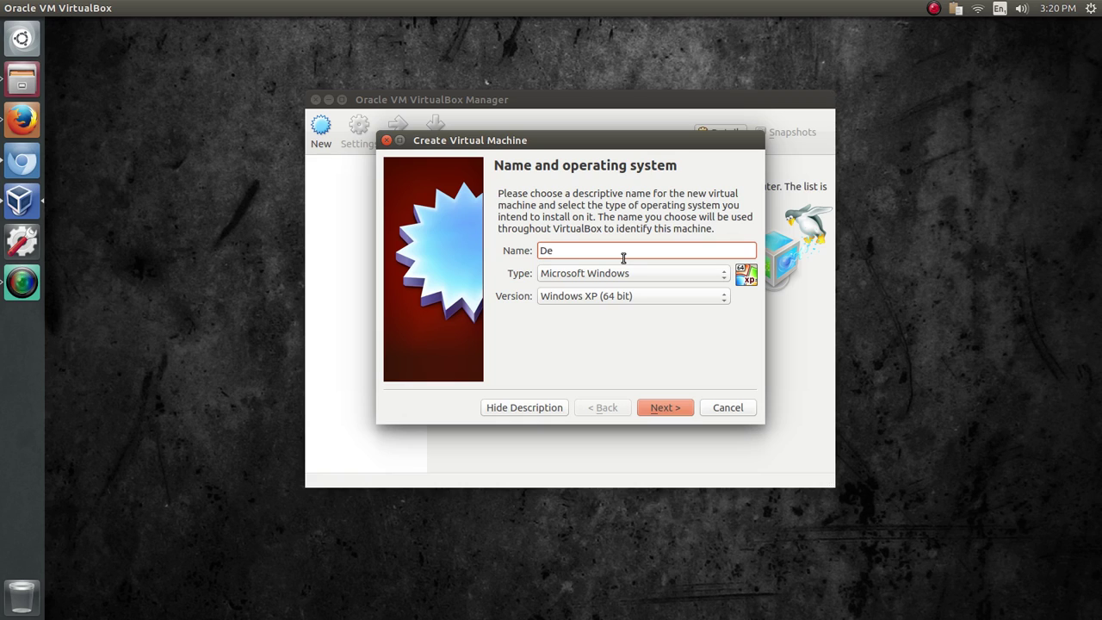
{"action": "type", "text": "bian B"}
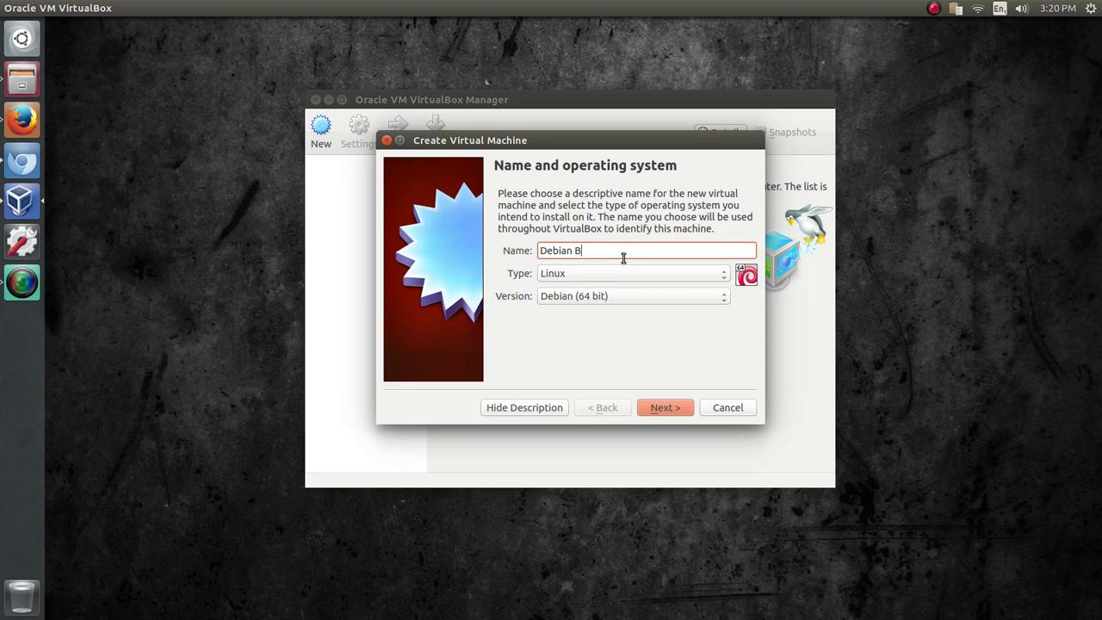
{"action": "type", "text": "ase"}
{"action": "double_click", "coordinate": [555, 248]}
{"action": "left_click", "coordinate": [669, 408]}
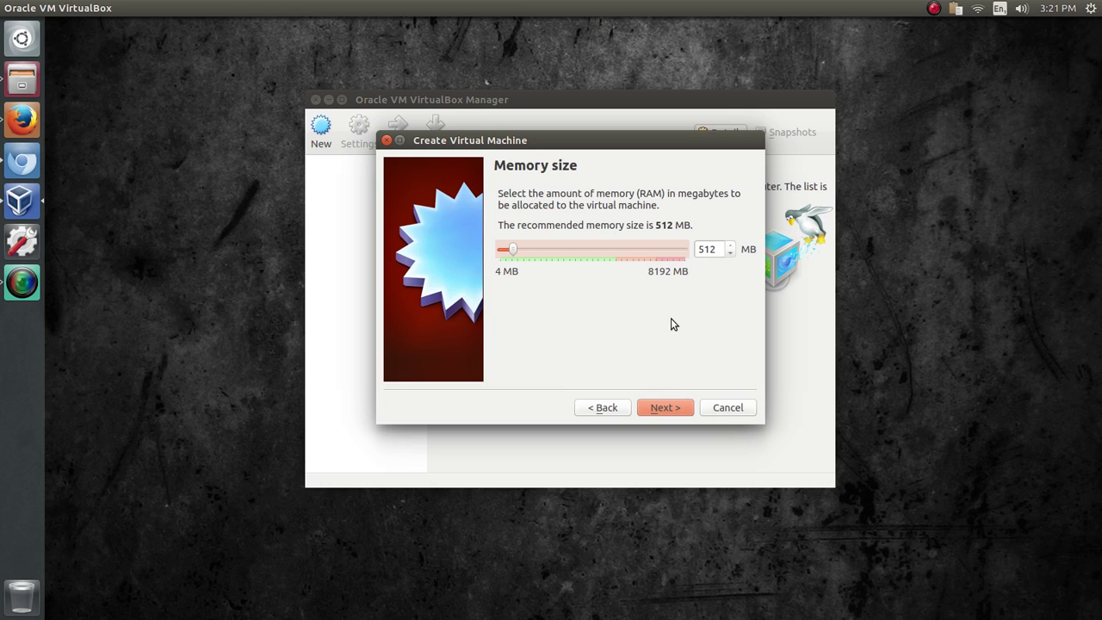
{"action": "left_click", "coordinate": [664, 408]}
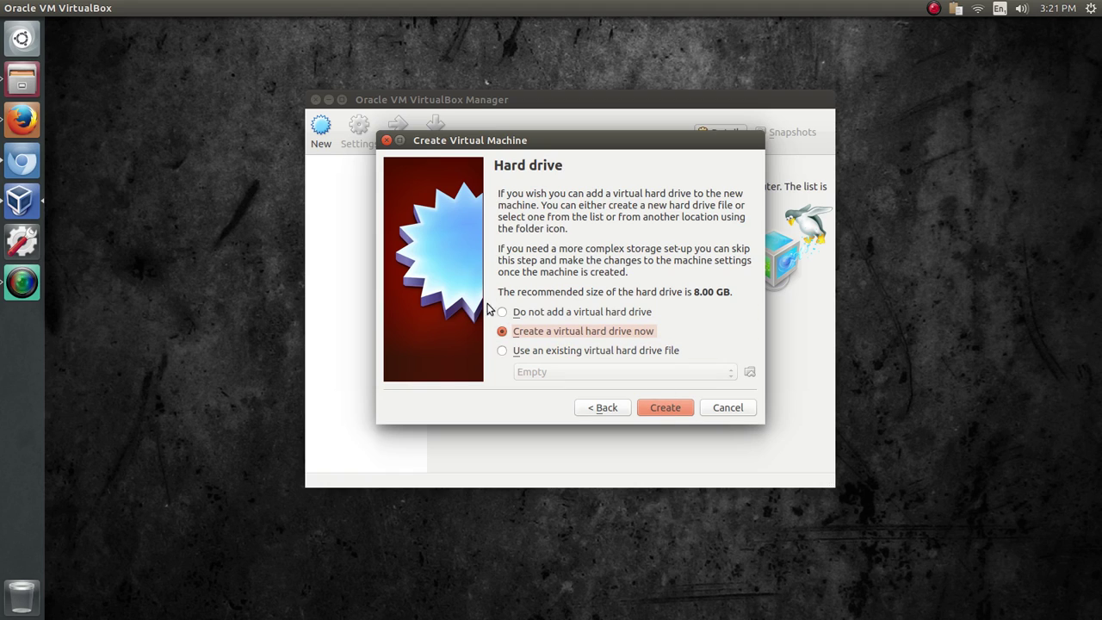
- Give Debian Base a new dynamically allocated 8.00 GB VDI hard disk
{"action": "left_click", "coordinate": [677, 413]}
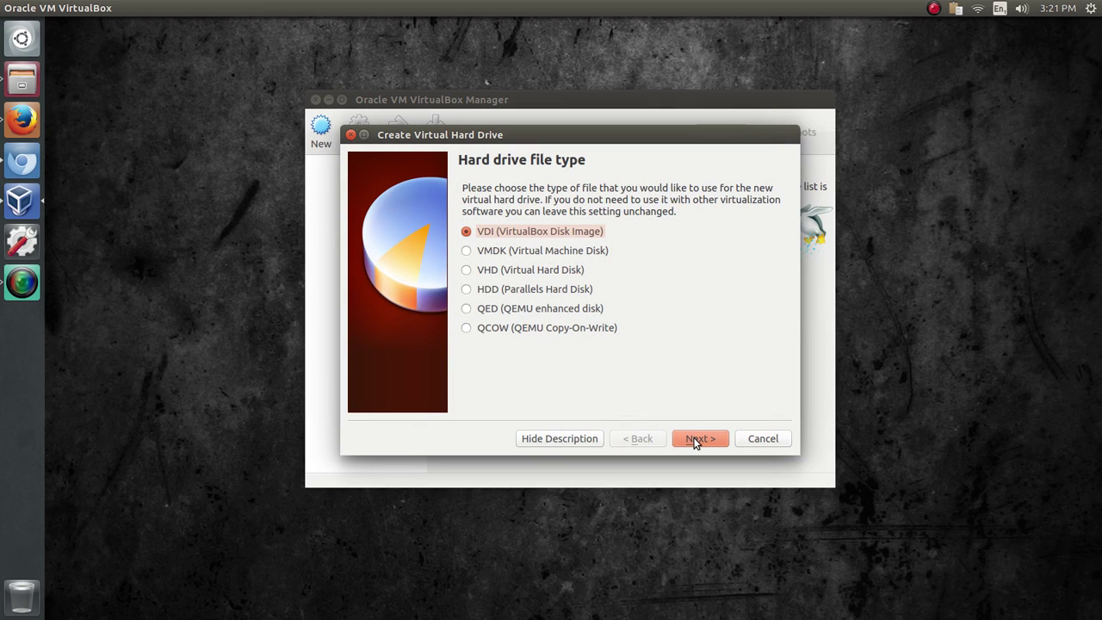
{"action": "left_click", "coordinate": [697, 441]}
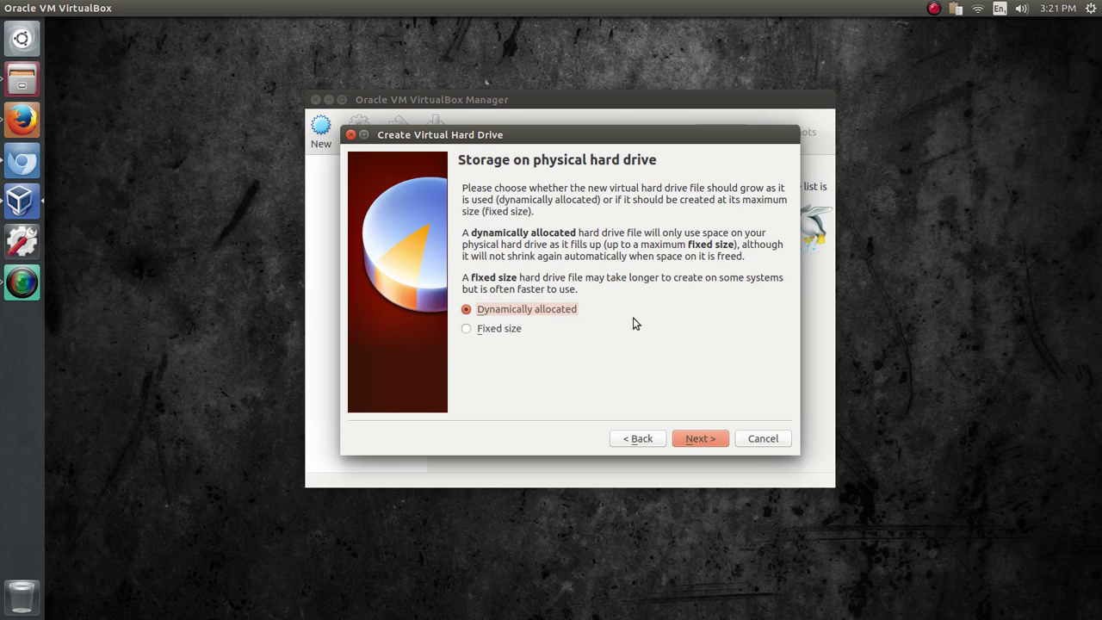
{"action": "left_click", "coordinate": [697, 440]}
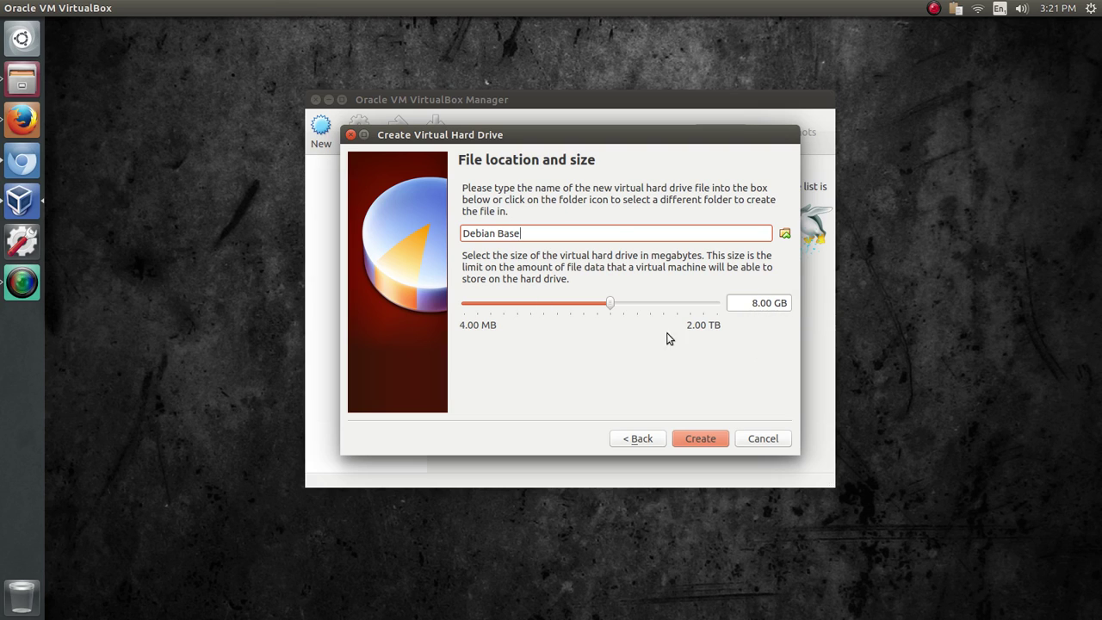
{"action": "left_click", "coordinate": [712, 439]}
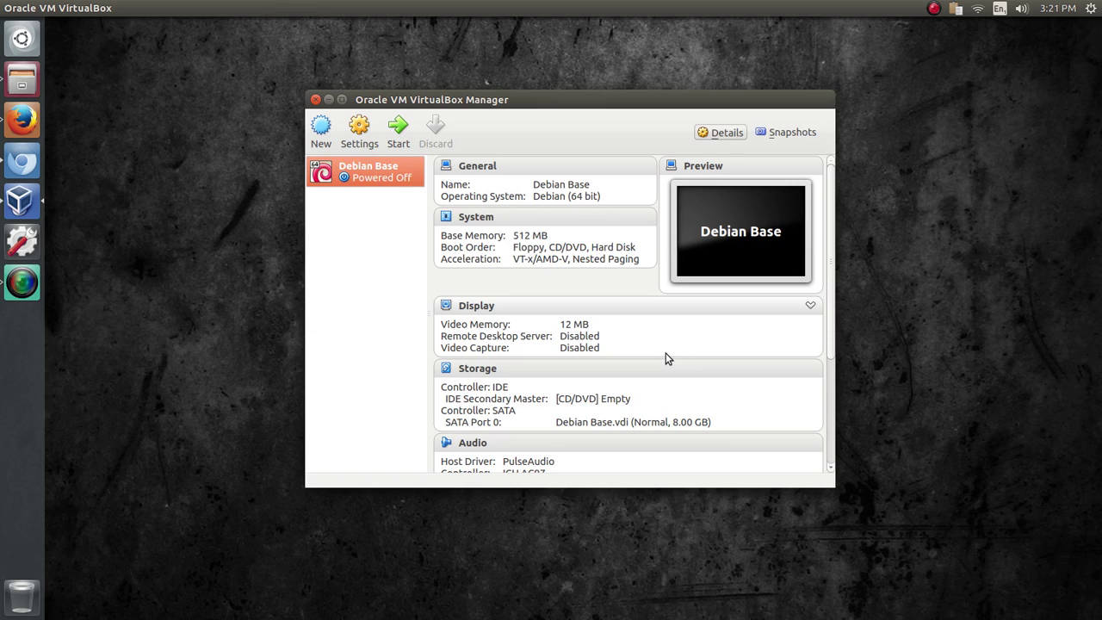
- Attach debian-7.8.0-amd64-netinst.iso to Debian Base's empty IDE CD/DVD drive and save
{"action": "right_click", "coordinate": [367, 175]}
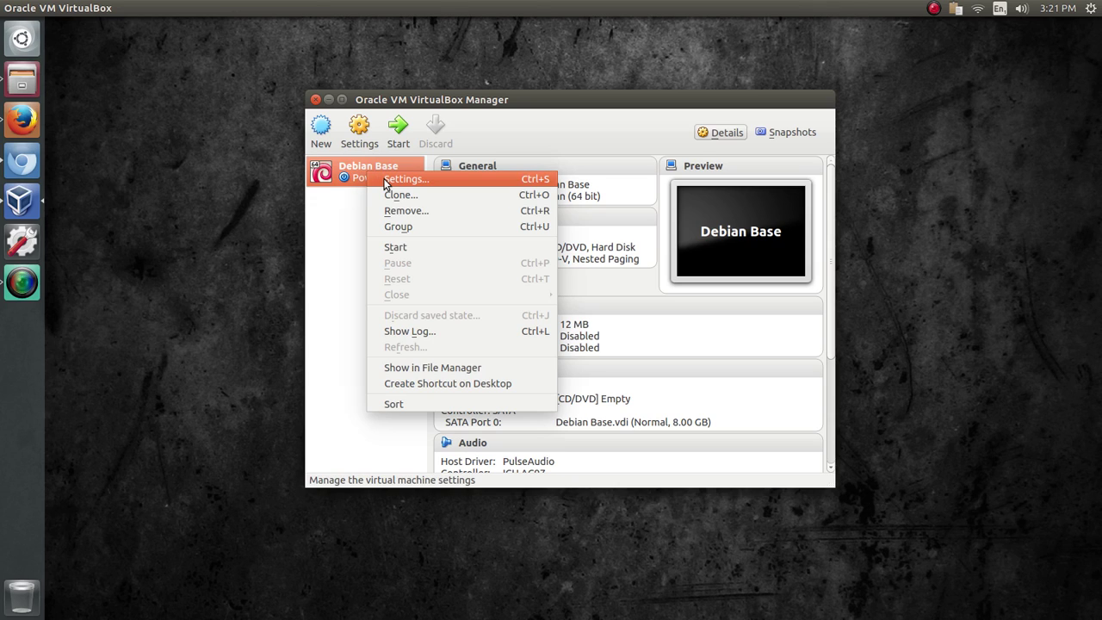
{"action": "left_click", "coordinate": [384, 180]}
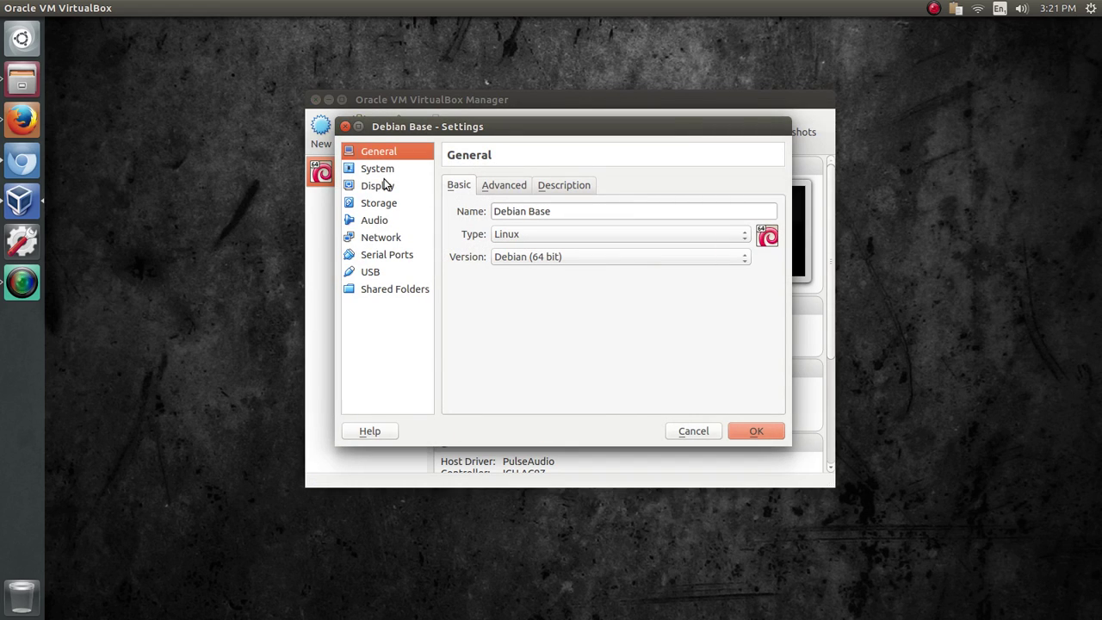
{"action": "left_click", "coordinate": [378, 206]}
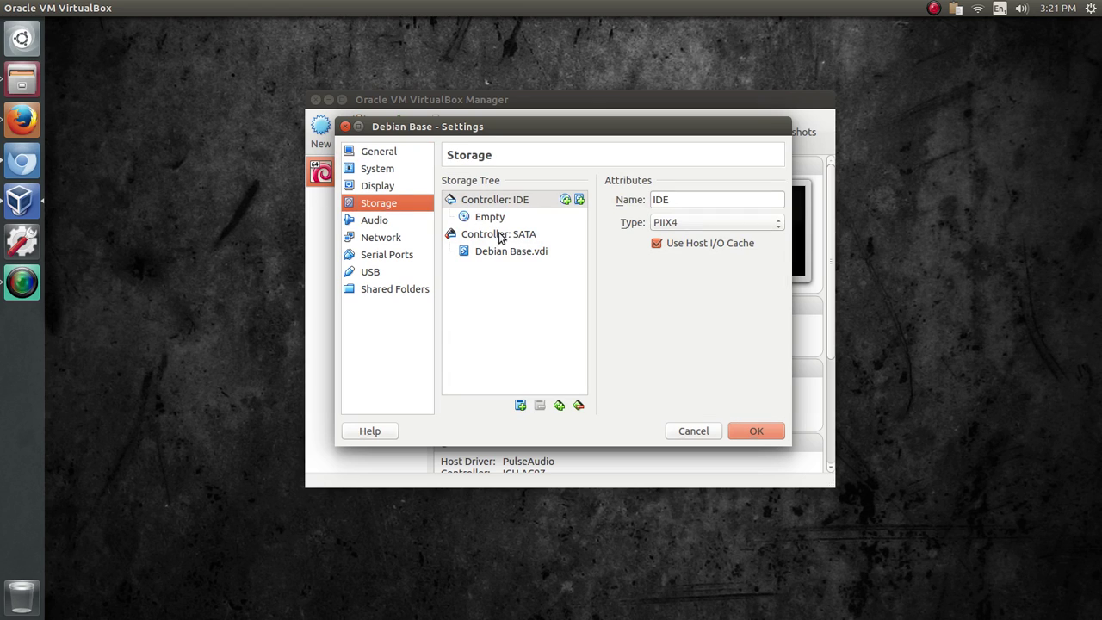
{"action": "left_click", "coordinate": [508, 203]}
{"action": "left_click", "coordinate": [490, 219]}
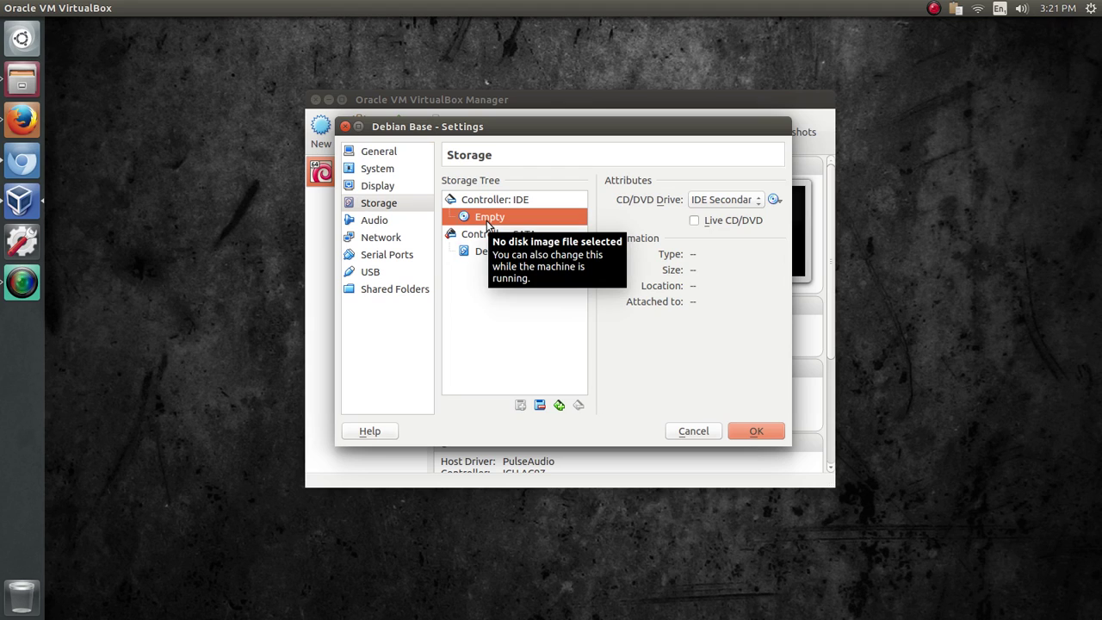
{"action": "left_click", "coordinate": [774, 199]}
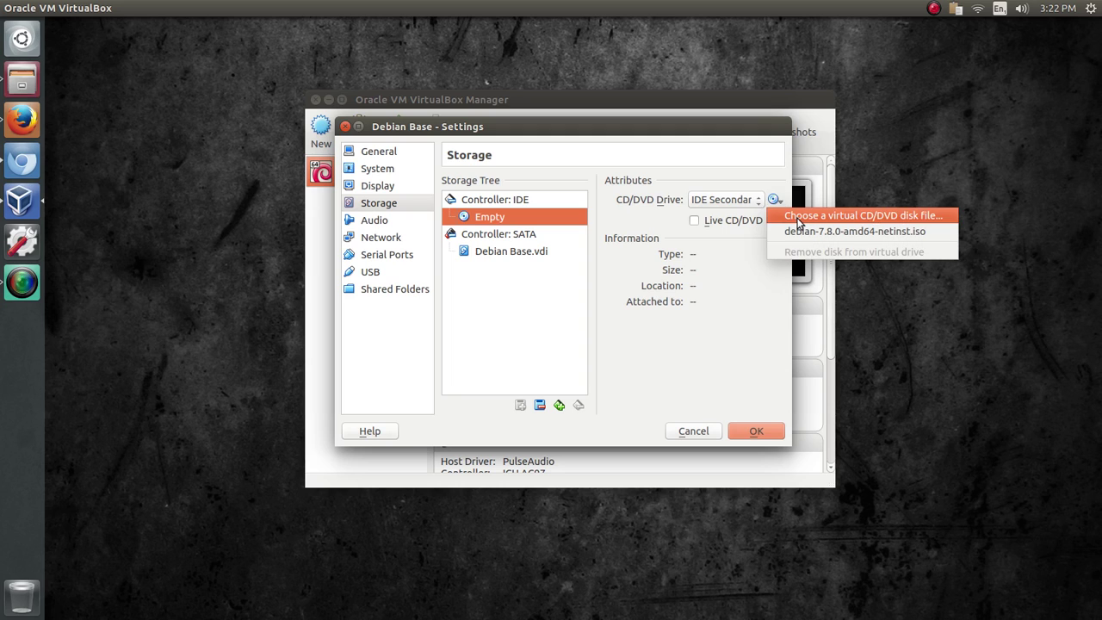
{"action": "left_click", "coordinate": [805, 212]}
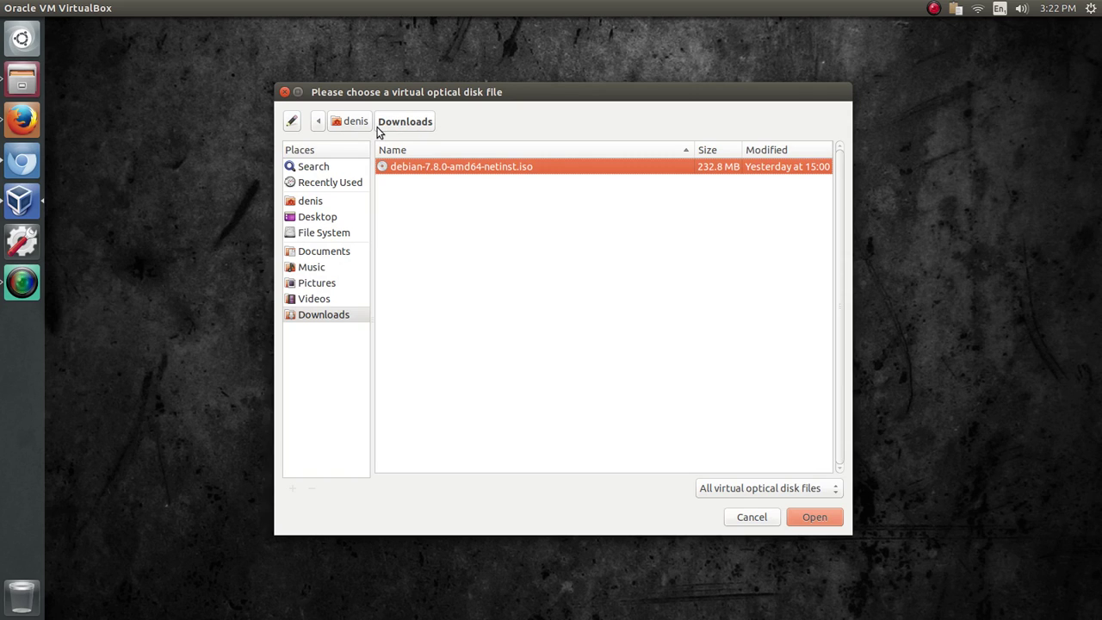
{"action": "double_click", "coordinate": [467, 170]}
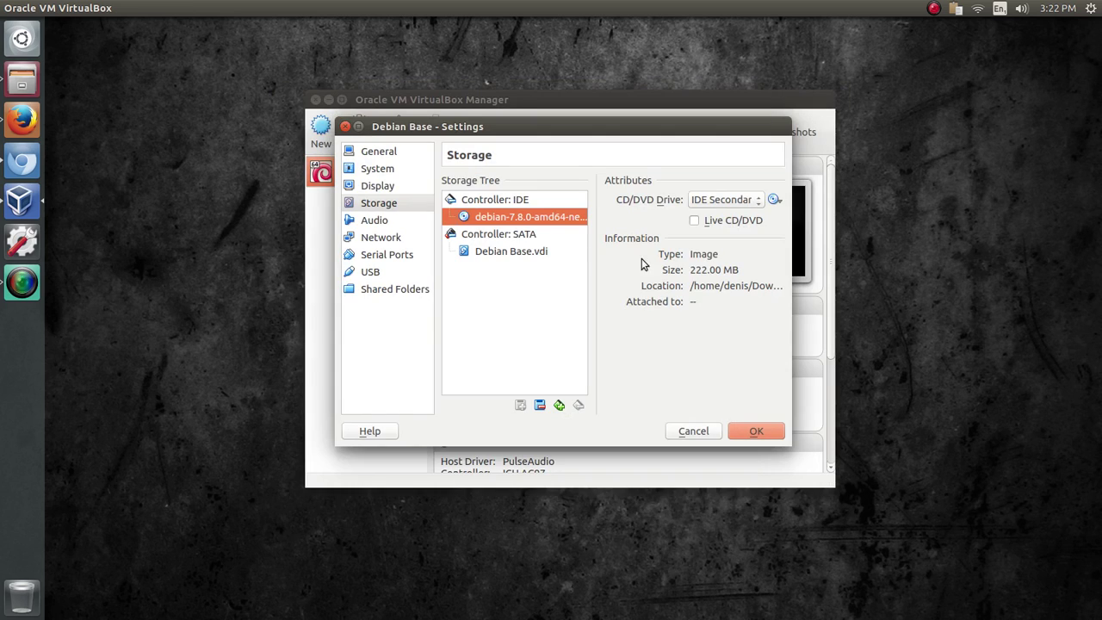
{"action": "left_click", "coordinate": [763, 431]}
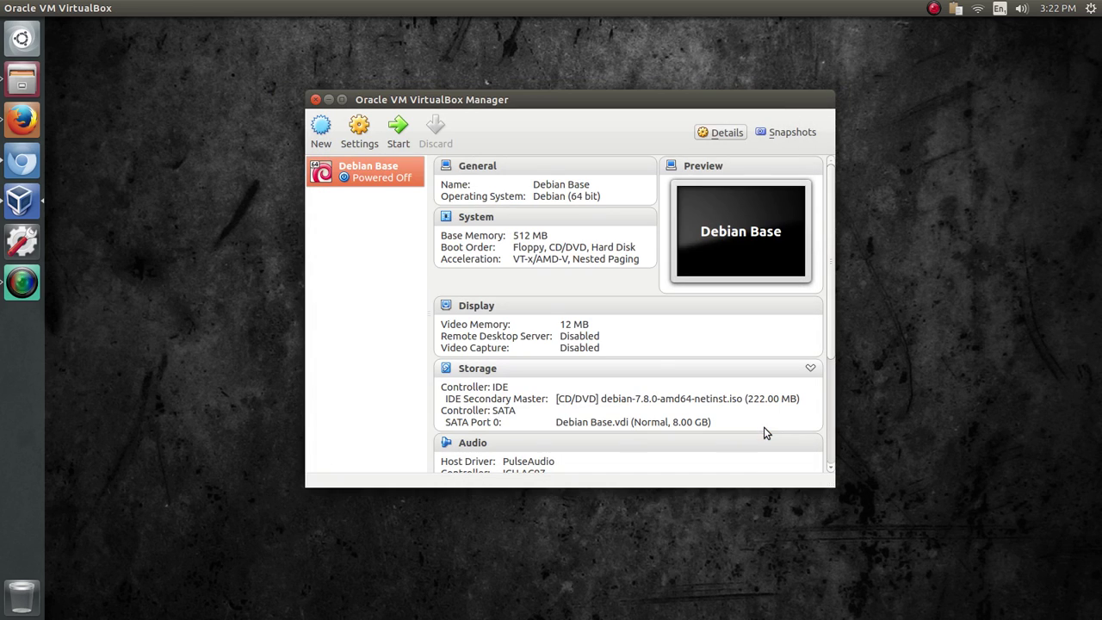
- Set Debian Base's Adapter 1 to Bridged Adapter on wlan0 and save
{"action": "left_click_drag", "start_coordinate": [831, 197], "coordinate": [828, 274]}
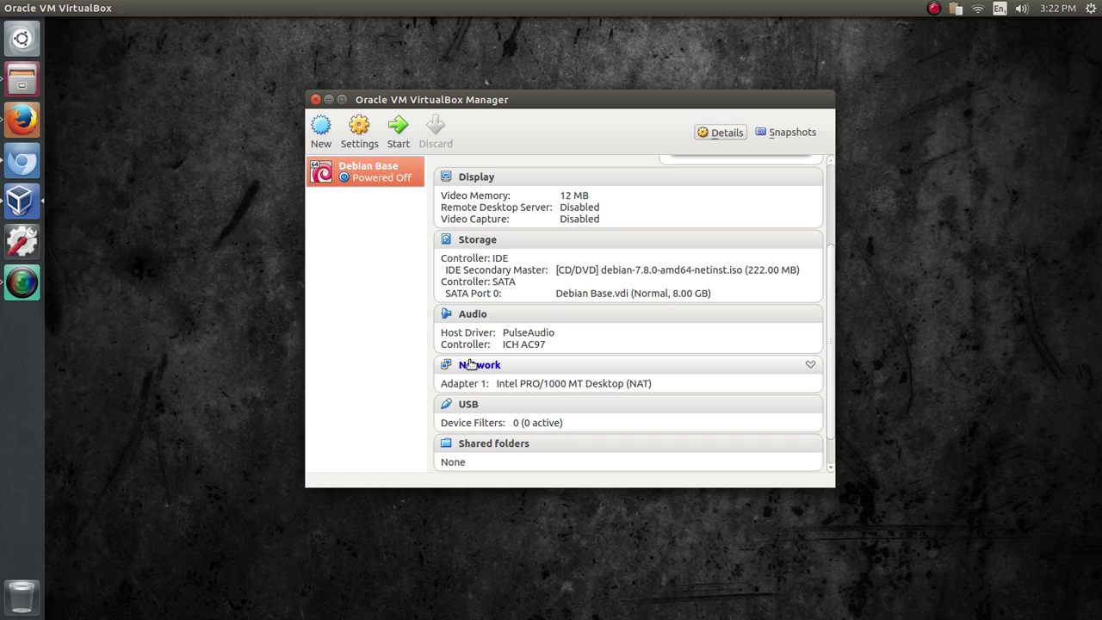
{"action": "left_click", "coordinate": [470, 365]}
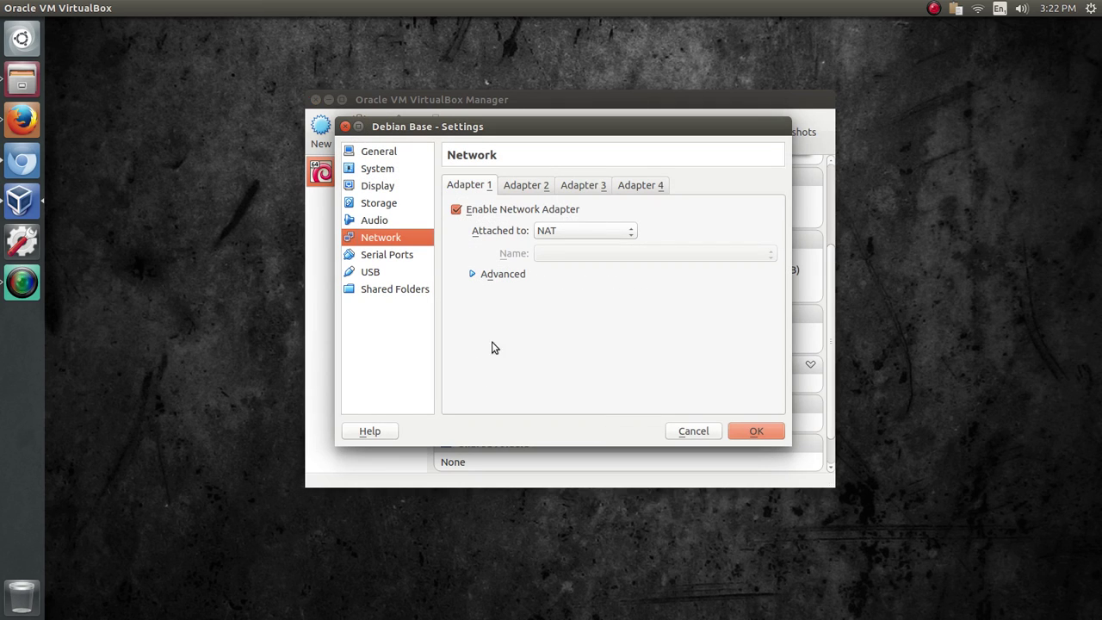
{"action": "left_click", "coordinate": [578, 231]}
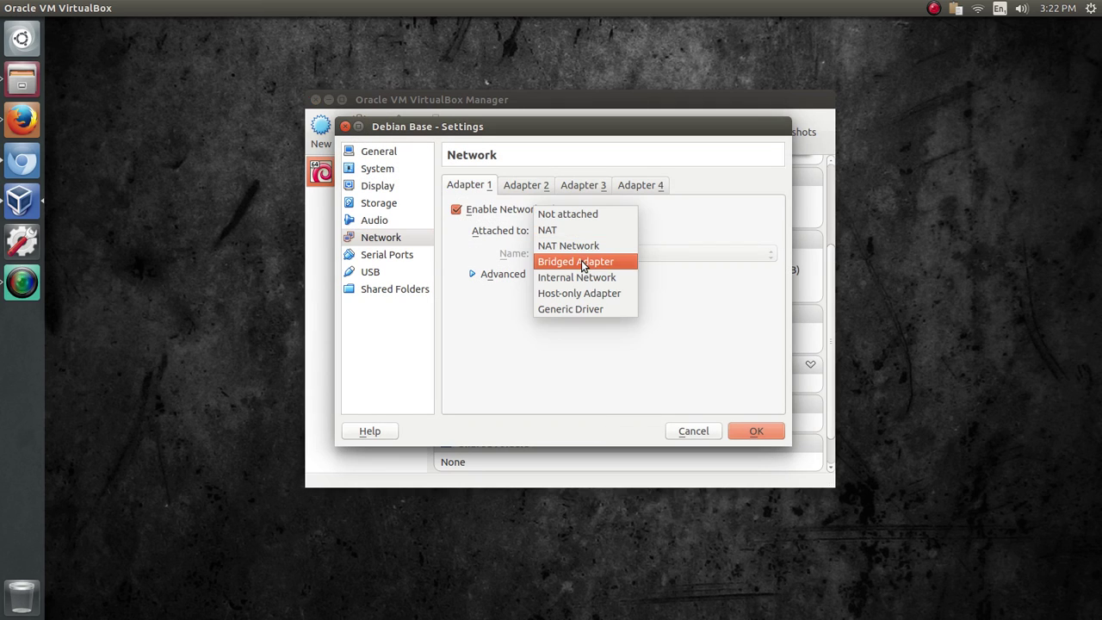
{"action": "left_click", "coordinate": [583, 261]}
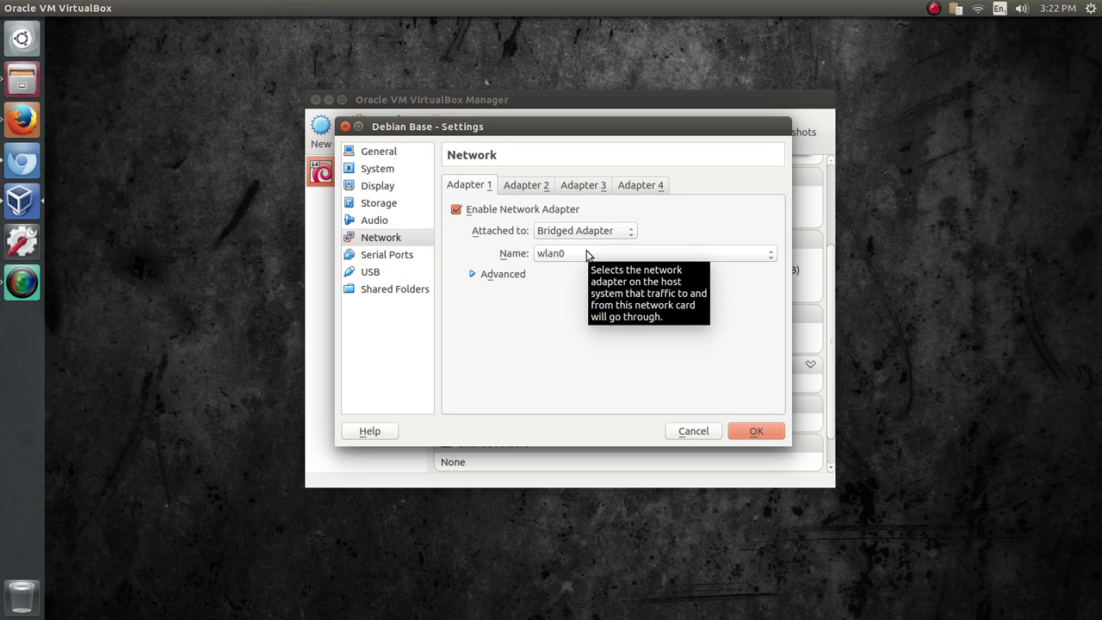
{"action": "left_click", "coordinate": [586, 253]}
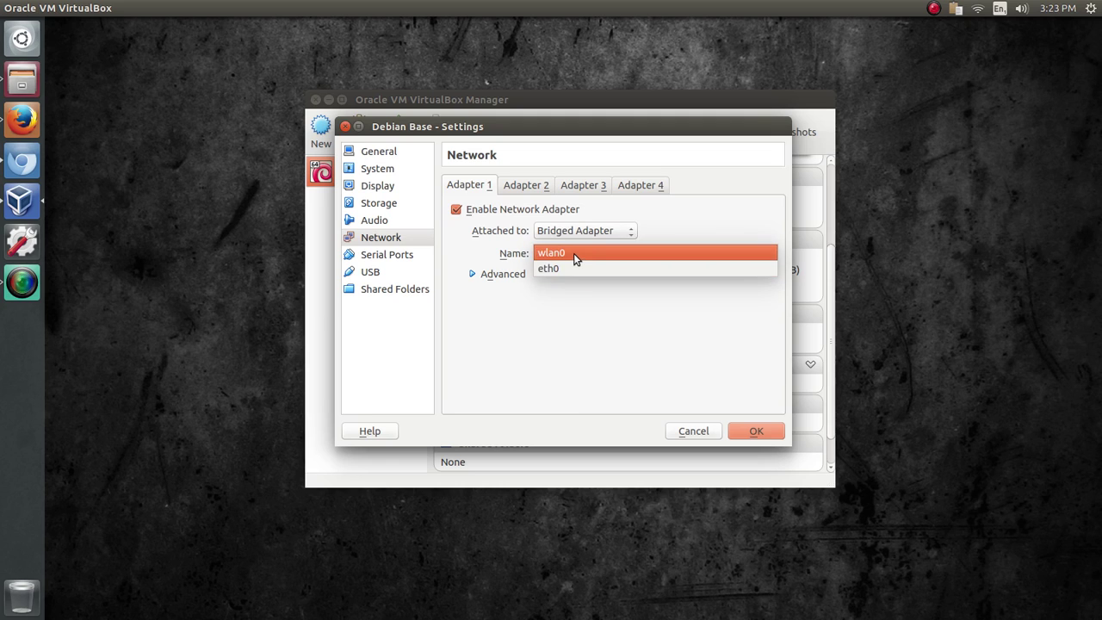
{"action": "left_click", "coordinate": [573, 253]}
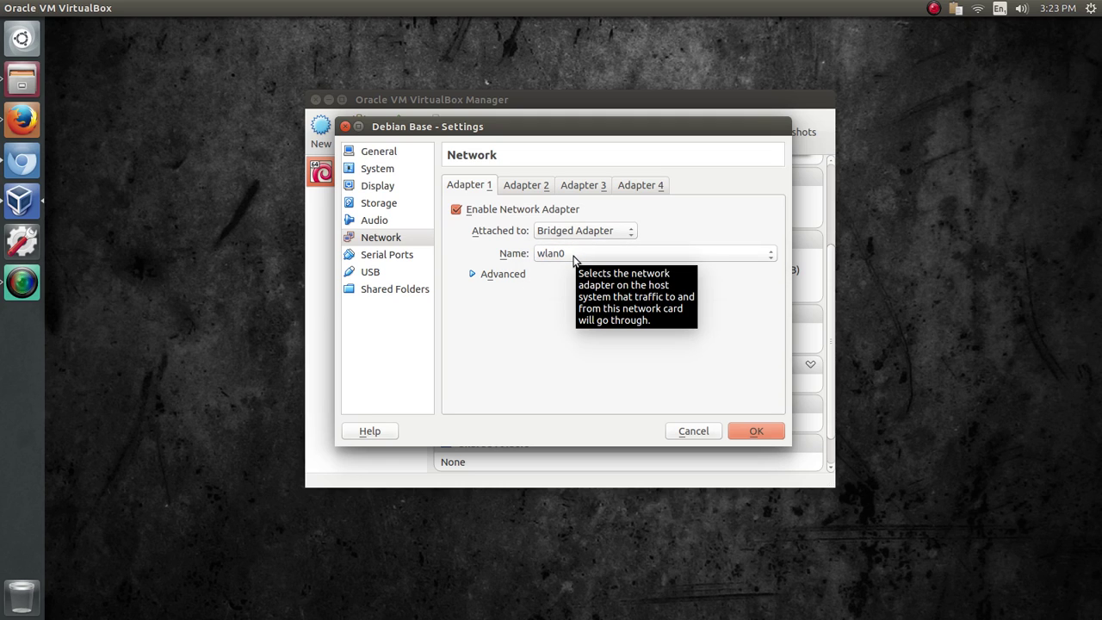
{"action": "left_click", "coordinate": [555, 254]}
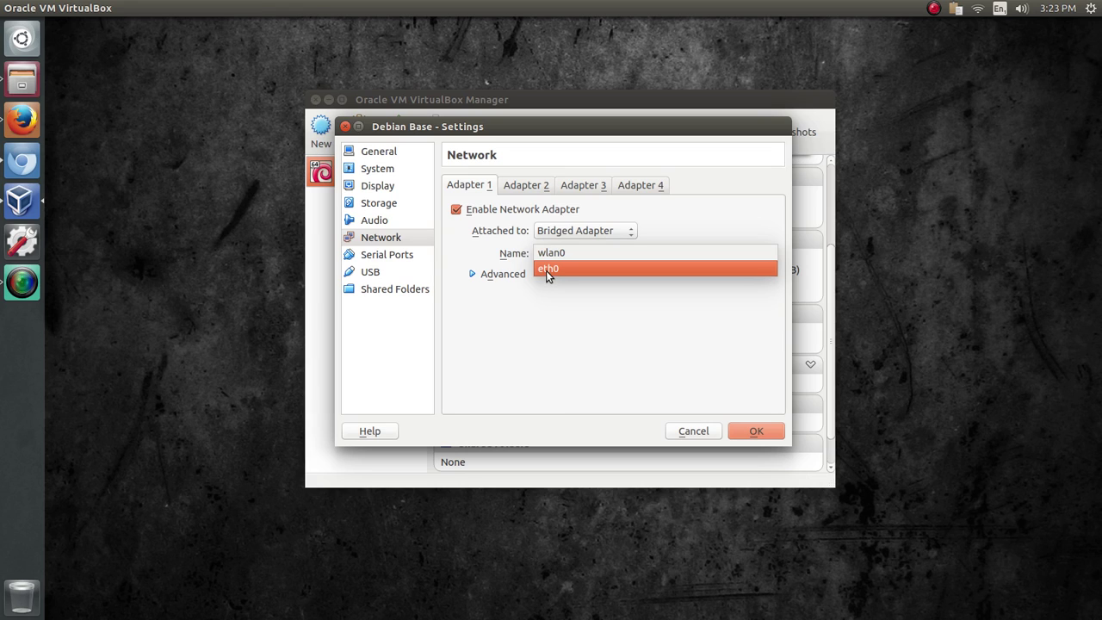
{"action": "left_click", "coordinate": [556, 253]}
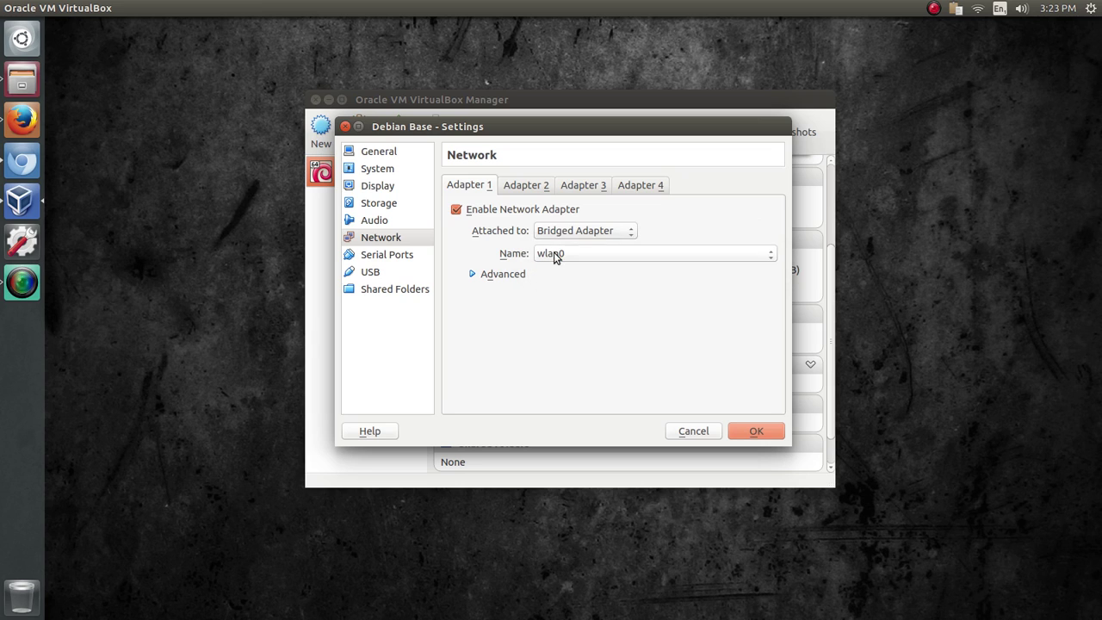
{"action": "left_click", "coordinate": [751, 427]}
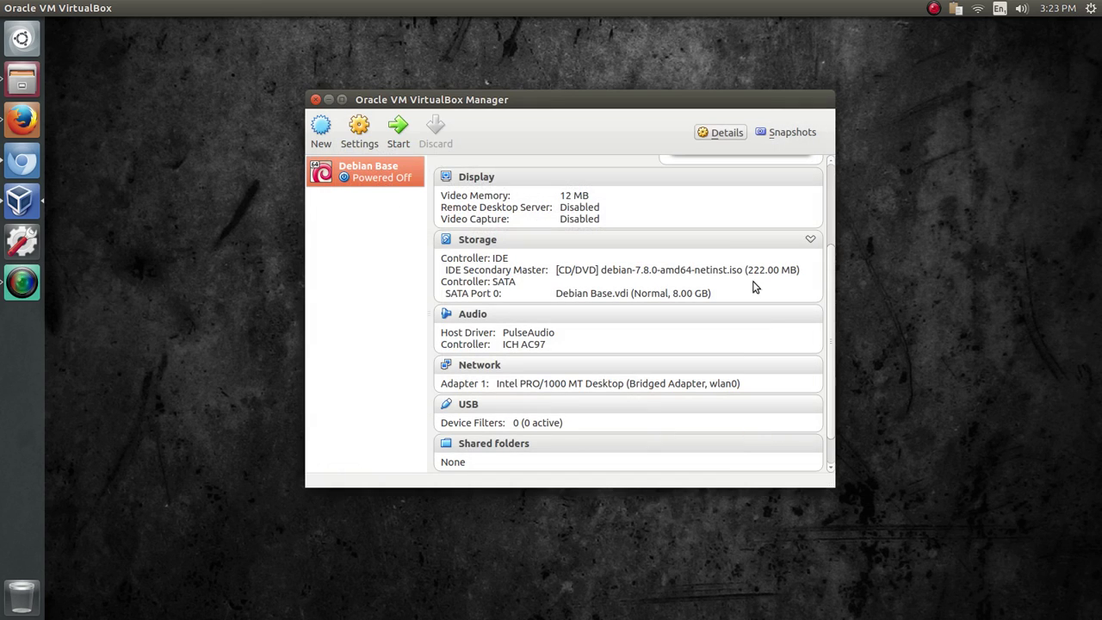
- Start Debian Base, capture input with the notice suppressed, and boot the Install entry
{"action": "left_click", "coordinate": [398, 131]}
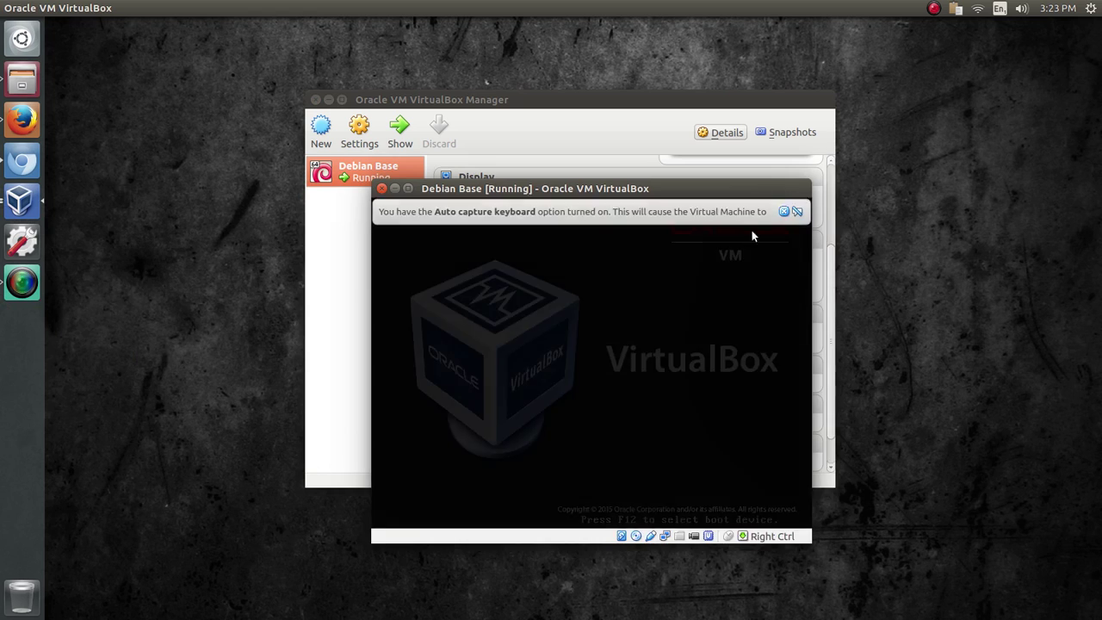
{"action": "left_click", "coordinate": [556, 312]}
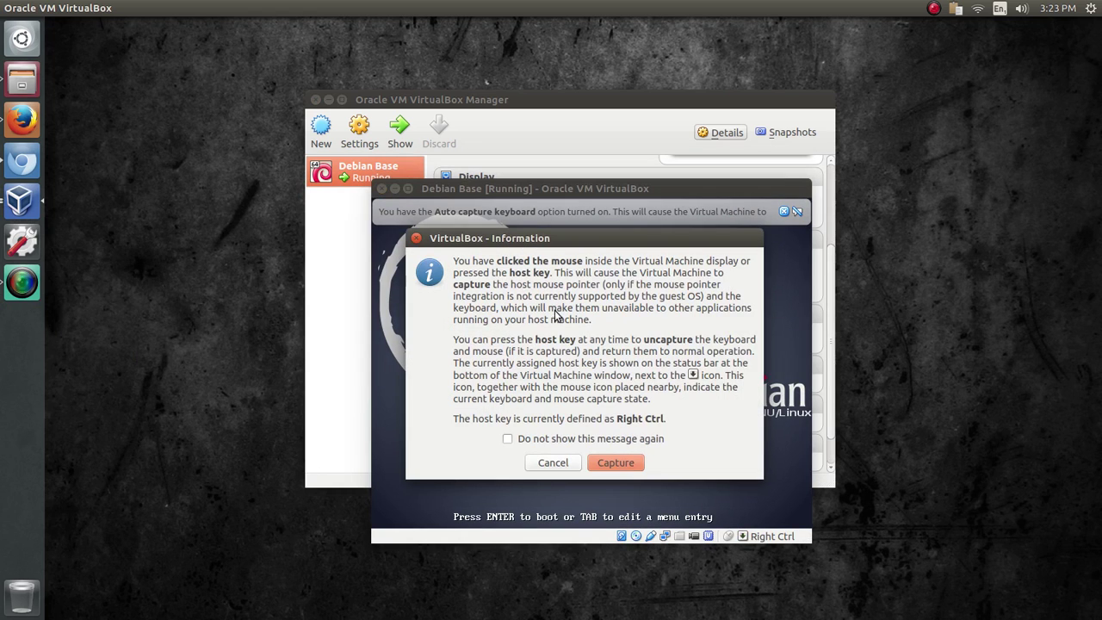
{"action": "left_click", "coordinate": [616, 463]}
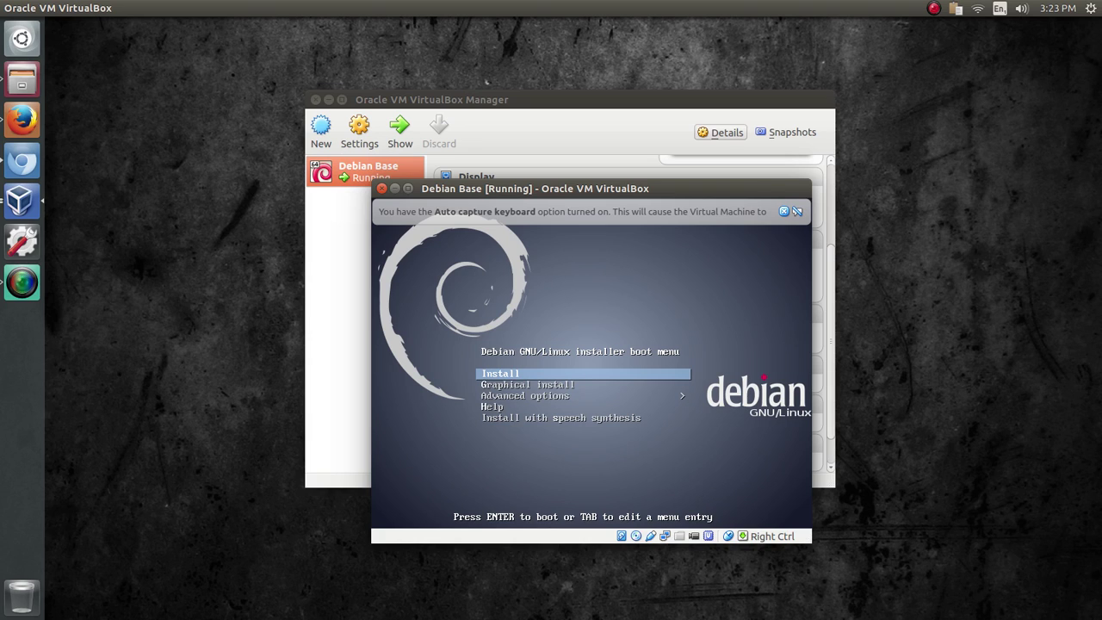
{"action": "key", "text": "Control_R"}
{"action": "left_click", "coordinate": [783, 211]}
{"action": "left_click", "coordinate": [600, 319]}
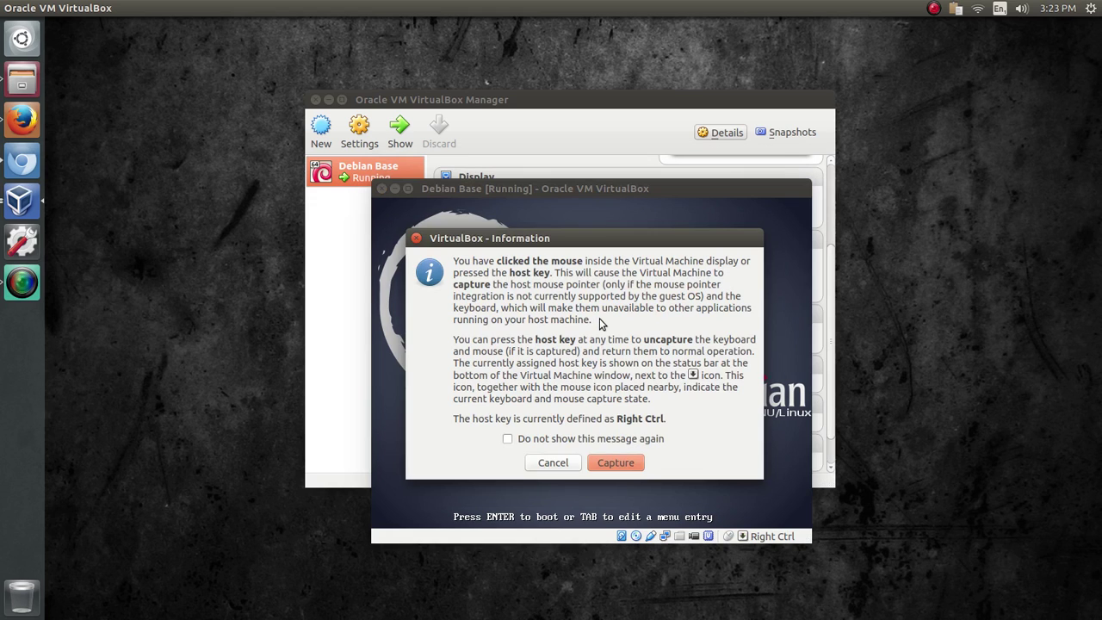
{"action": "left_click", "coordinate": [532, 439]}
{"action": "left_click", "coordinate": [615, 463]}
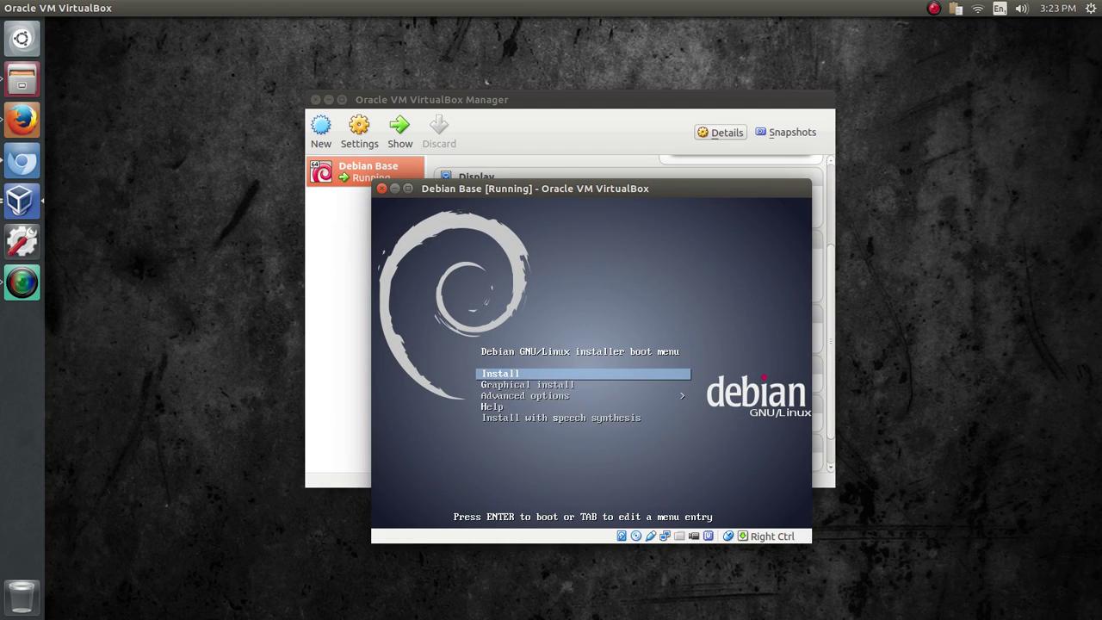
{"action": "key", "text": "Return"}
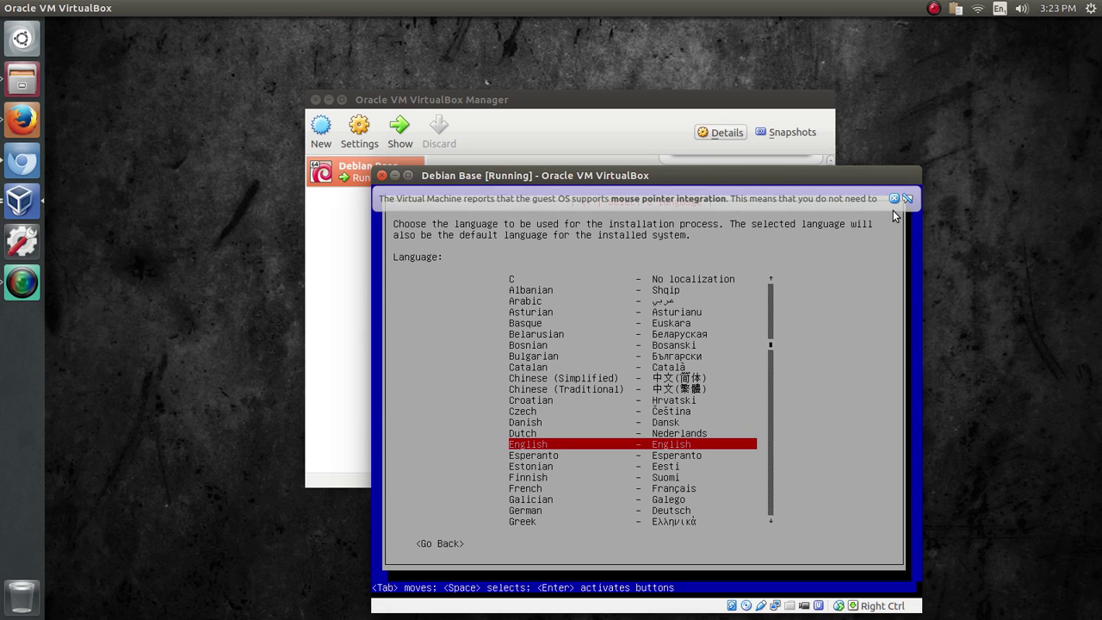
{"action": "left_click", "coordinate": [893, 199]}
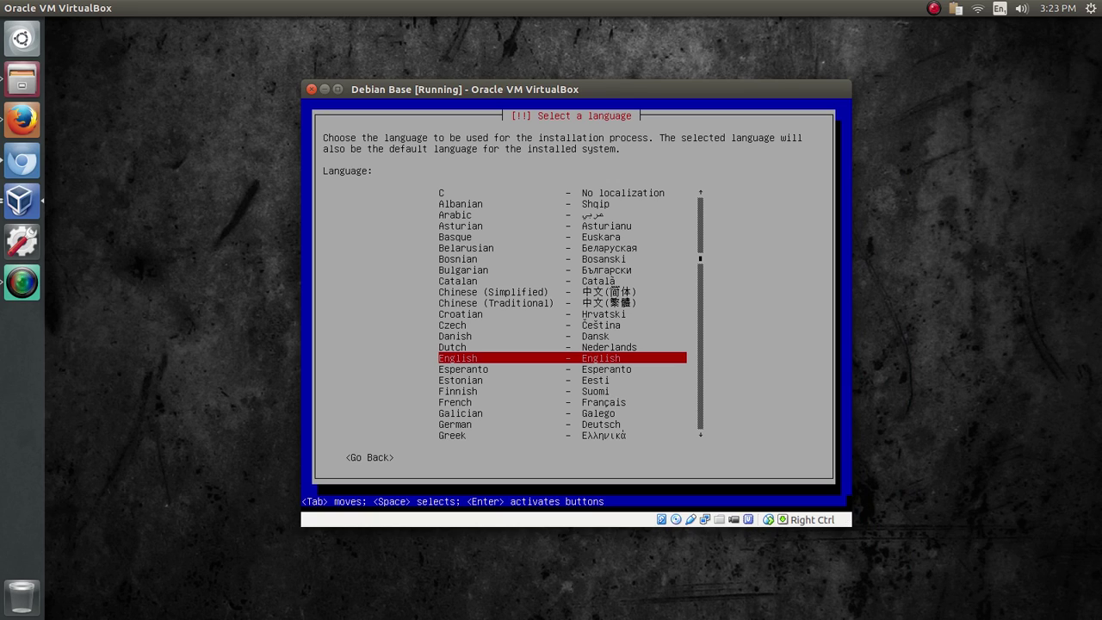
- Choose English as the installer language and Canada as the location
{"action": "key", "text": "Return"}
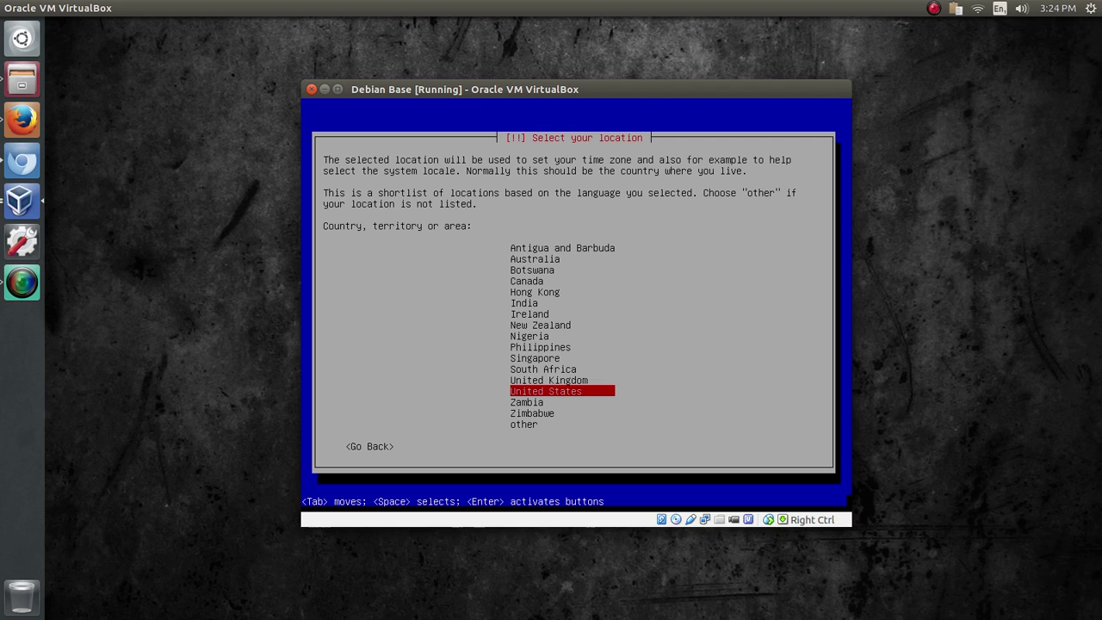
{"action": "key", "text": "Up"}
{"action": "key", "text": "Up"}
{"action": "key", "text": "Up"}
{"action": "key", "text": "Up"}
{"action": "key", "text": "Up"}
{"action": "key", "text": "Up"}
{"action": "key", "text": "Up"}
{"action": "key", "text": "Up"}
{"action": "key", "text": "Up"}
{"action": "key", "text": "Up"}
{"action": "key", "text": "Up"}
{"action": "key", "text": "Up"}
{"action": "key", "text": "Down"}
{"action": "key", "text": "Down"}
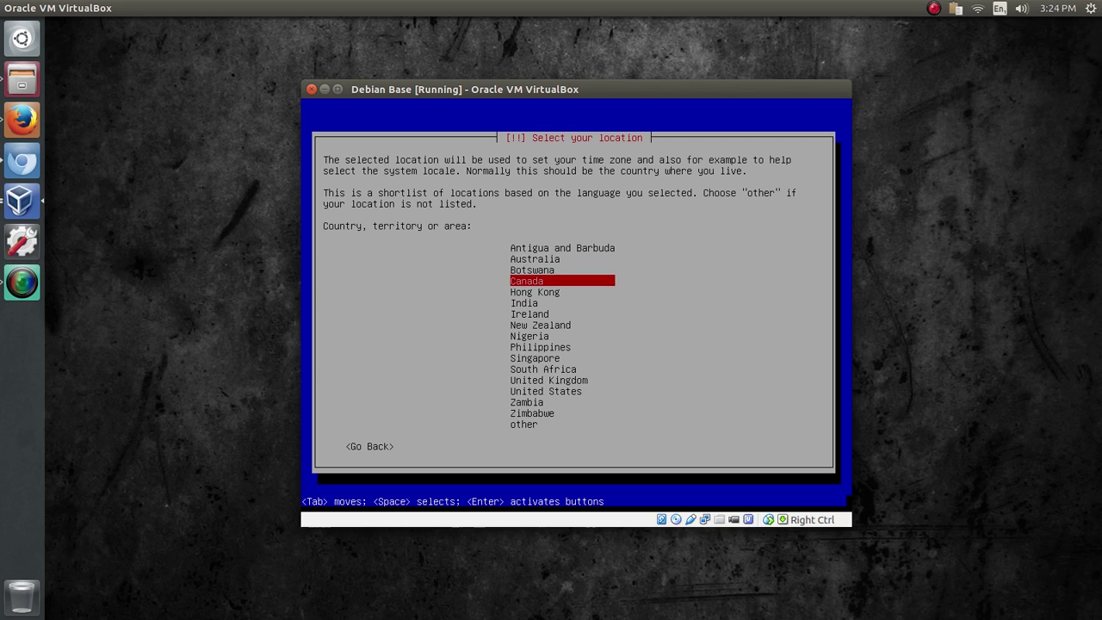
{"action": "key", "text": "Return"}
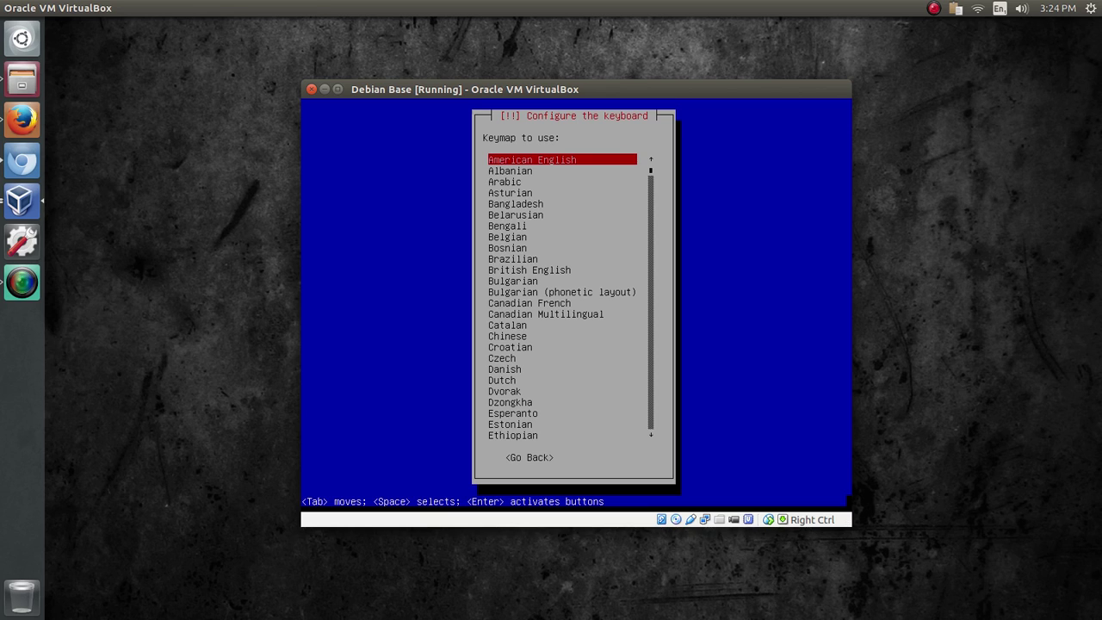
- Select the American English keymap and let hardware detection finish
{"action": "key", "text": "Down"}
{"action": "key", "text": "Down"}
{"action": "key", "text": "Down"}
{"action": "key", "text": "Down"}
{"action": "key", "text": "Down"}
{"action": "key", "text": "Down"}
{"action": "key", "text": "Down"}
{"action": "key", "text": "Down"}
{"action": "key", "text": "Down"}
{"action": "key", "text": "Down"}
{"action": "key", "text": "Down"}
{"action": "key", "text": "Down"}
{"action": "key", "text": "Down"}
{"action": "key", "text": "Down"}
{"action": "key", "text": "Down"}
{"action": "key", "text": "Down"}
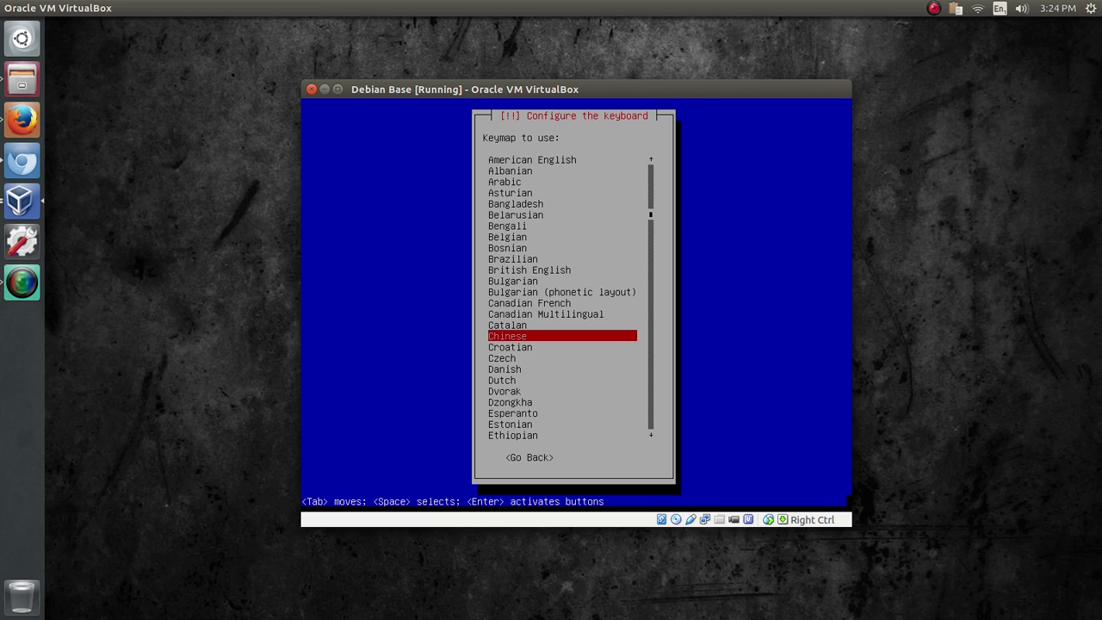
{"action": "key", "text": "Down"}
{"action": "key", "text": "Down"}
{"action": "key", "text": "Down"}
{"action": "key", "text": "Down"}
{"action": "key", "text": "Down"}
{"action": "key", "text": "Down"}
{"action": "key", "text": "Down"}
{"action": "key", "text": "Down"}
{"action": "key", "text": "Down"}
{"action": "key", "text": "Down"}
{"action": "key", "text": "Down"}
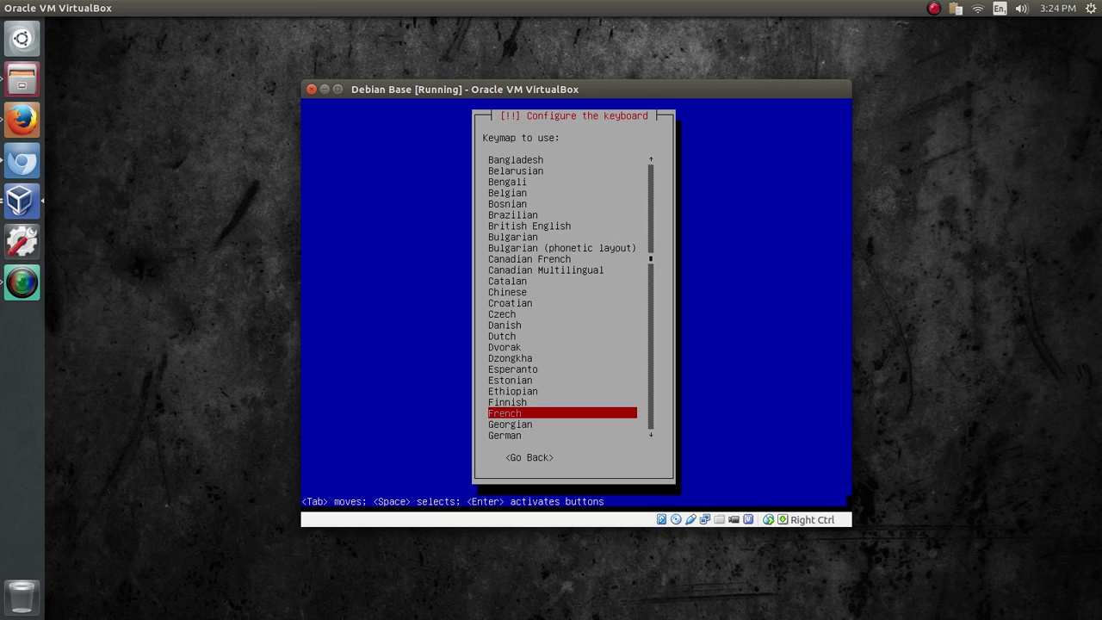
{"action": "key", "text": "Up"}
{"action": "key", "text": "Up"}
{"action": "key", "text": "Up"}
{"action": "key", "text": "Up"}
{"action": "key", "text": "Up"}
{"action": "key", "text": "Up"}
{"action": "key", "text": "Up"}
{"action": "key", "text": "Up"}
{"action": "key", "text": "Up"}
{"action": "key", "text": "Up"}
{"action": "key", "text": "Up"}
{"action": "key", "text": "Up"}
{"action": "key", "text": "Up"}
{"action": "key", "text": "Up"}
{"action": "key", "text": "Up"}
{"action": "key", "text": "Up"}
{"action": "key", "text": "Up"}
{"action": "key", "text": "Up"}
{"action": "key", "text": "Up"}
{"action": "key", "text": "Up"}
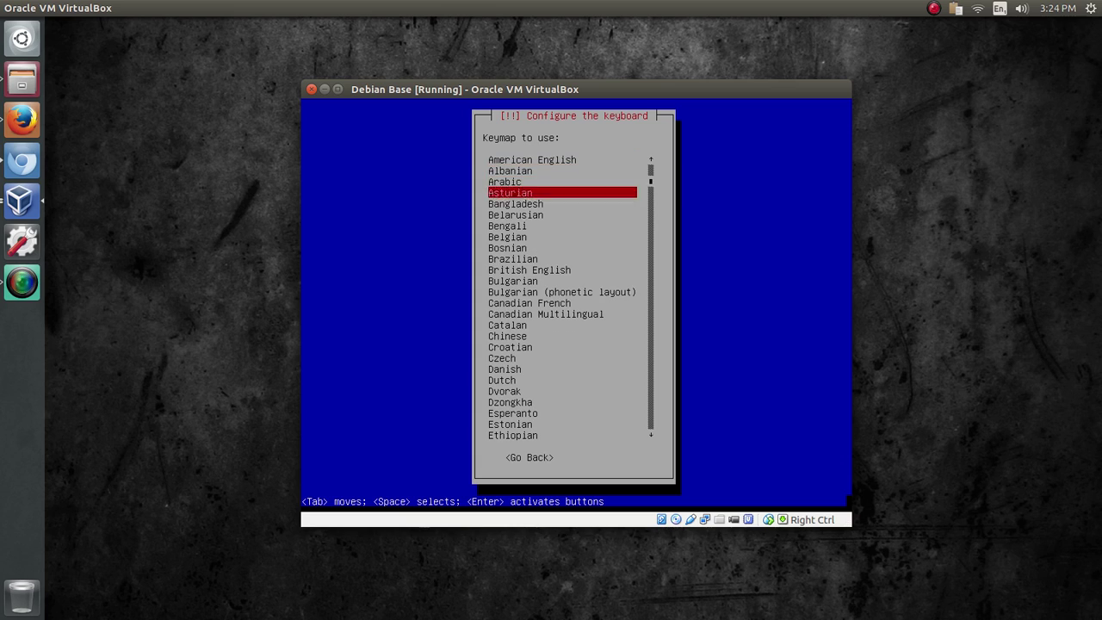
{"action": "key", "text": "Down"}
{"action": "key", "text": "Down"}
{"action": "key", "text": "Down"}
{"action": "key", "text": "Down"}
{"action": "key", "text": "Down"}
{"action": "key", "text": "Down"}
{"action": "key", "text": "Down"}
{"action": "key", "text": "Down"}
{"action": "key", "text": "Down"}
{"action": "key", "text": "Down"}
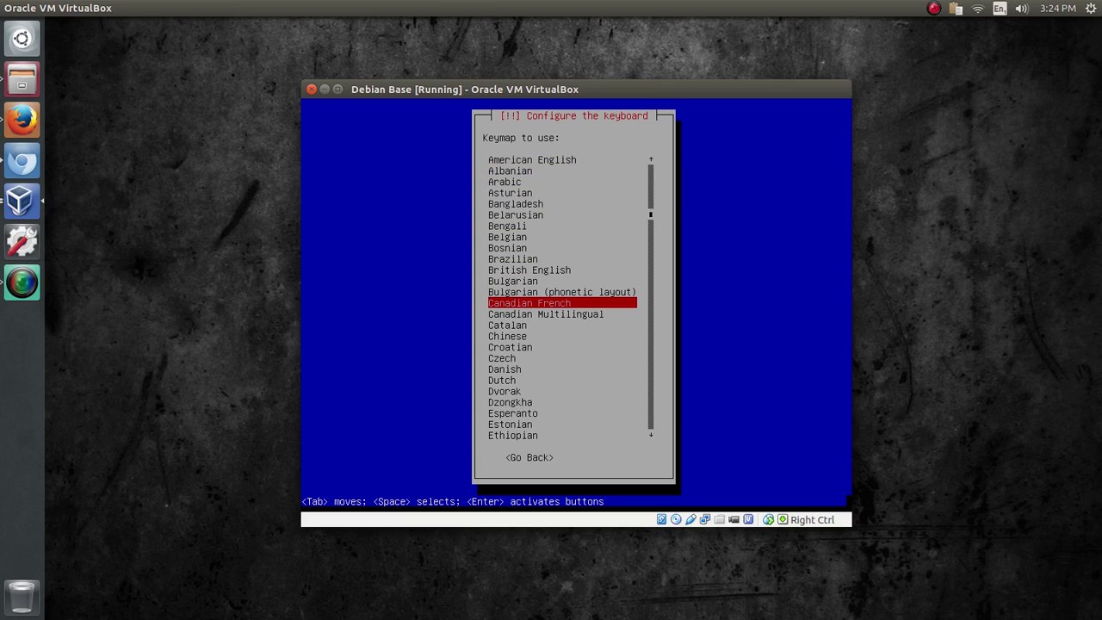
{"action": "key", "text": "Up"}
{"action": "key", "text": "Up"}
{"action": "key", "text": "Up"}
{"action": "key", "text": "Up"}
{"action": "key", "text": "Up"}
{"action": "key", "text": "Up"}
{"action": "key", "text": "Up"}
{"action": "key", "text": "Up"}
{"action": "key", "text": "Up"}
{"action": "key", "text": "Up"}
{"action": "key", "text": "Up"}
{"action": "key", "text": "Up"}
{"action": "key", "text": "Up"}
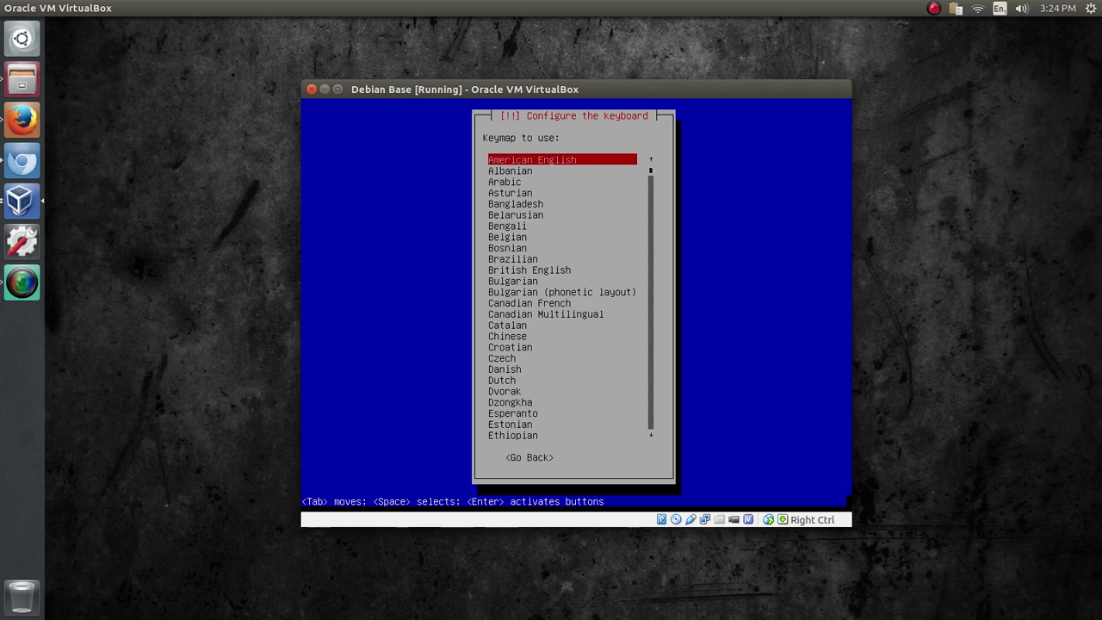
{"action": "key", "text": "Return"}
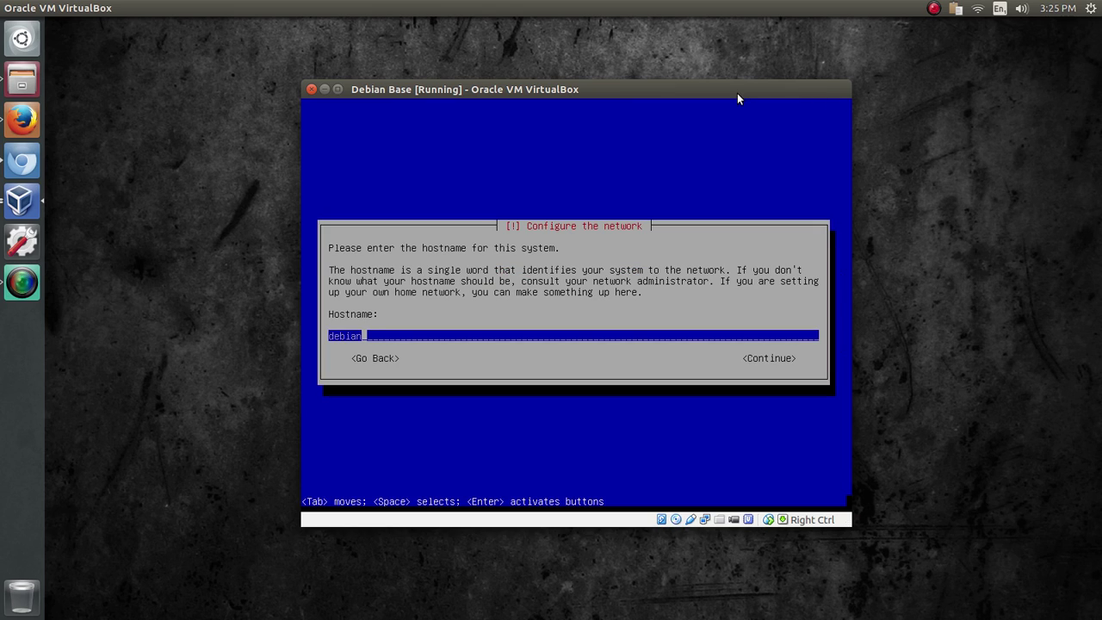
- Accept 'debian' as the hostname and leave the domain name blank
{"action": "left_click_drag", "start_coordinate": [737, 93], "coordinate": [738, 102]}
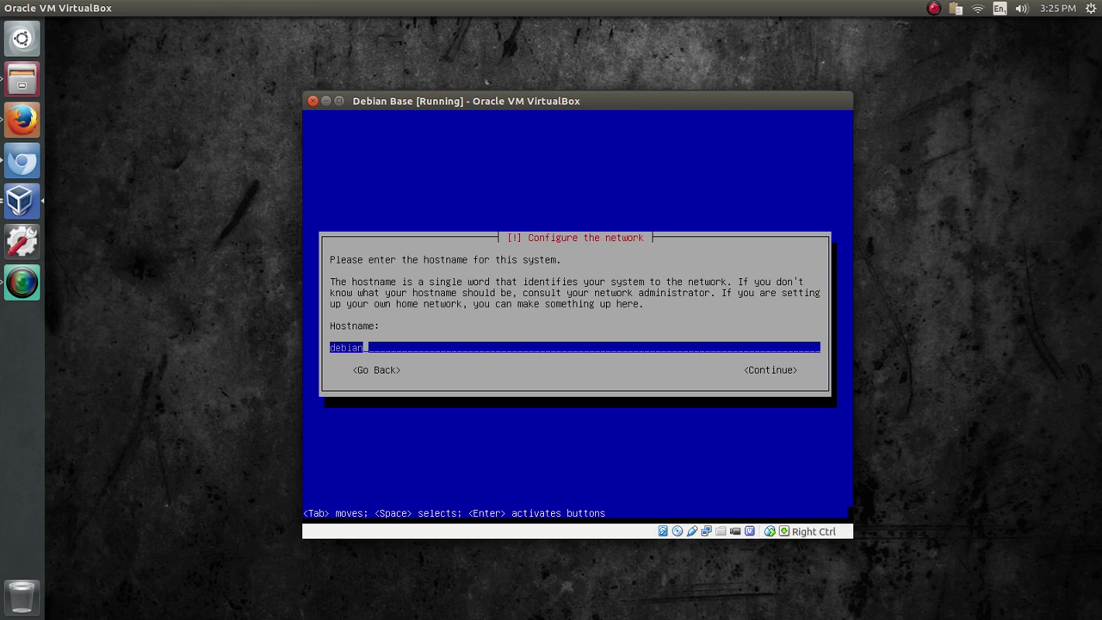
{"action": "key", "text": "Return"}
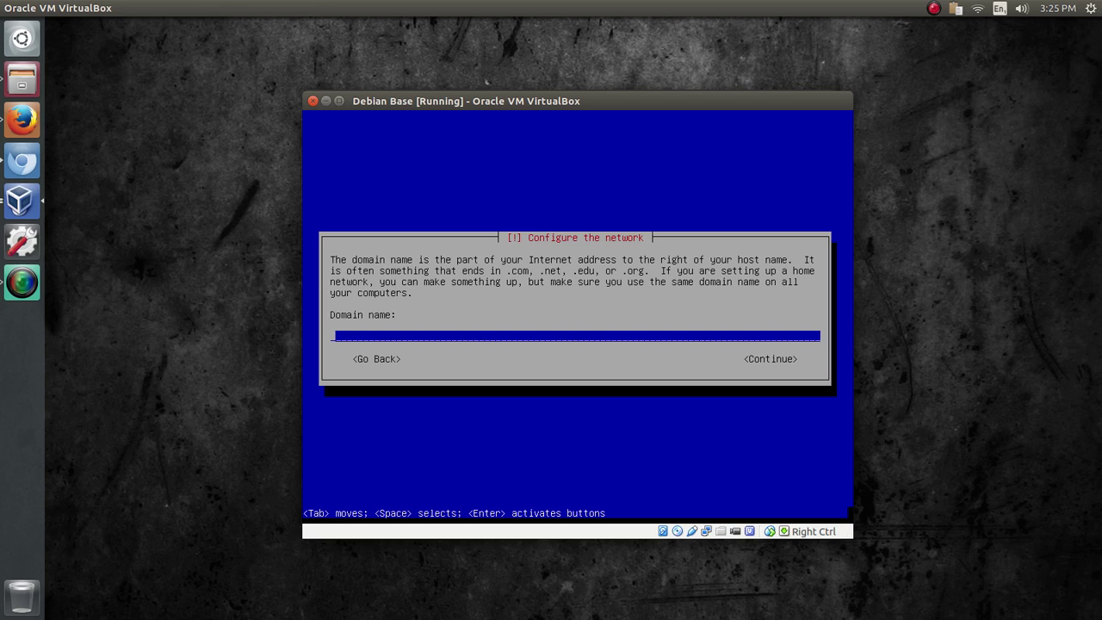
{"action": "key", "text": "Return"}
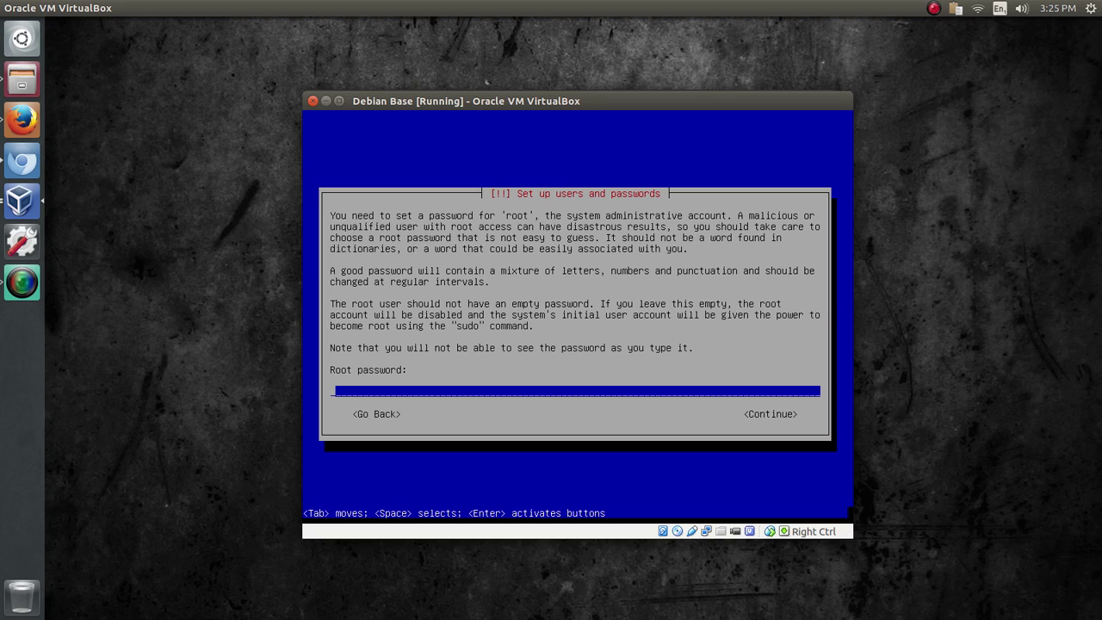
- Set and confirm the root account password
{"action": "type", "text": "root"}
{"action": "key", "text": "Return"}
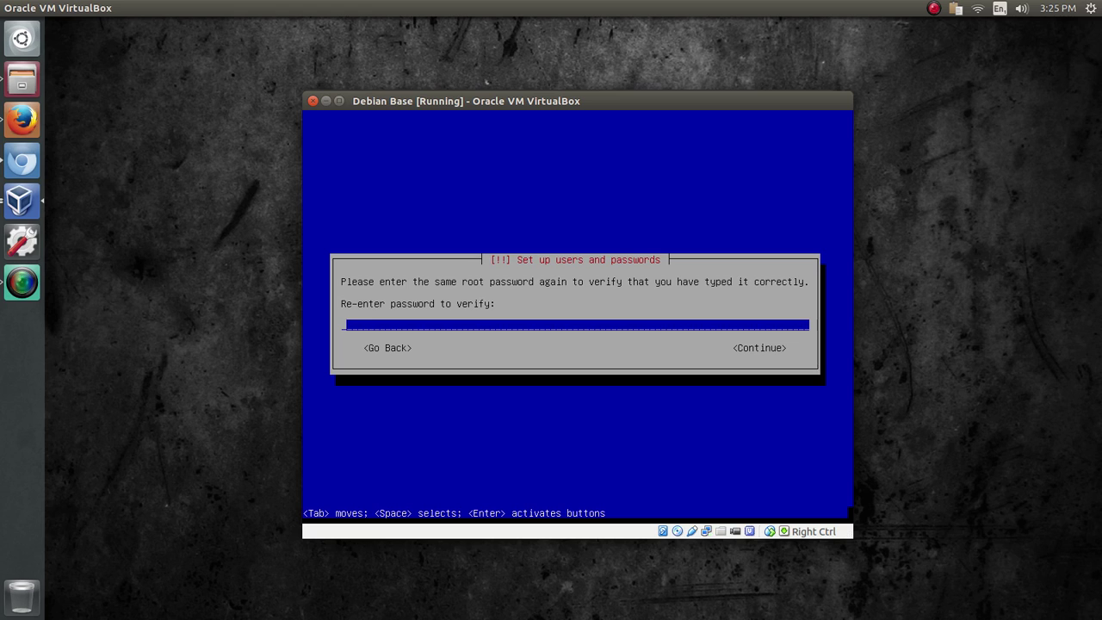
{"action": "type", "text": "root"}
{"action": "key", "text": "Return"}
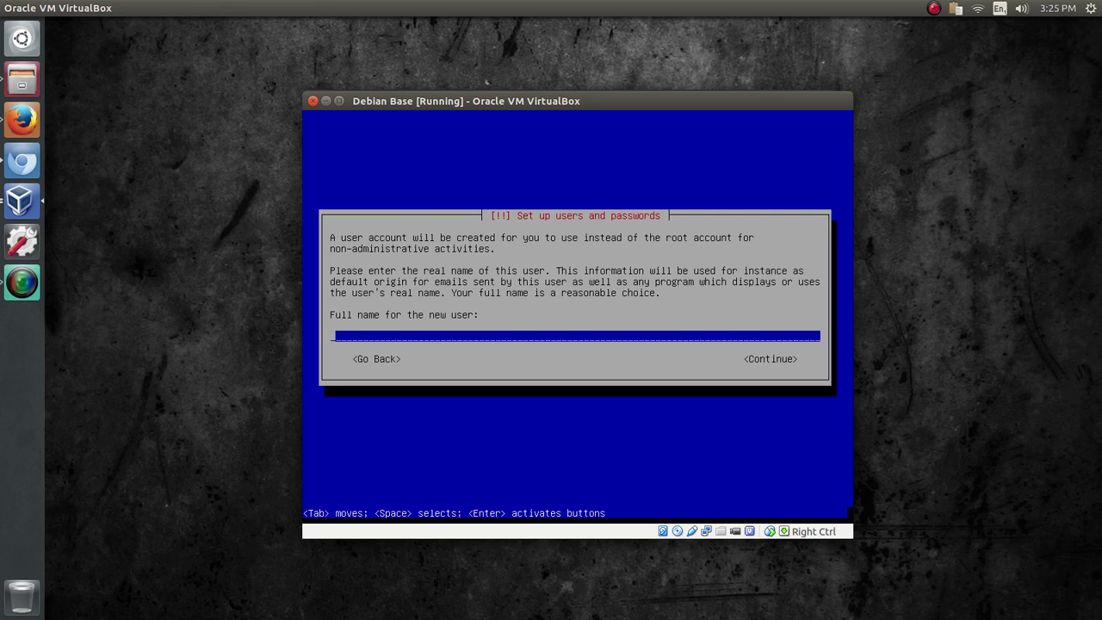
- Create the regular user with their full name, the suggested username, and a confirmed password
{"action": "type", "text": "denis"}
{"action": "key", "text": "Return"}
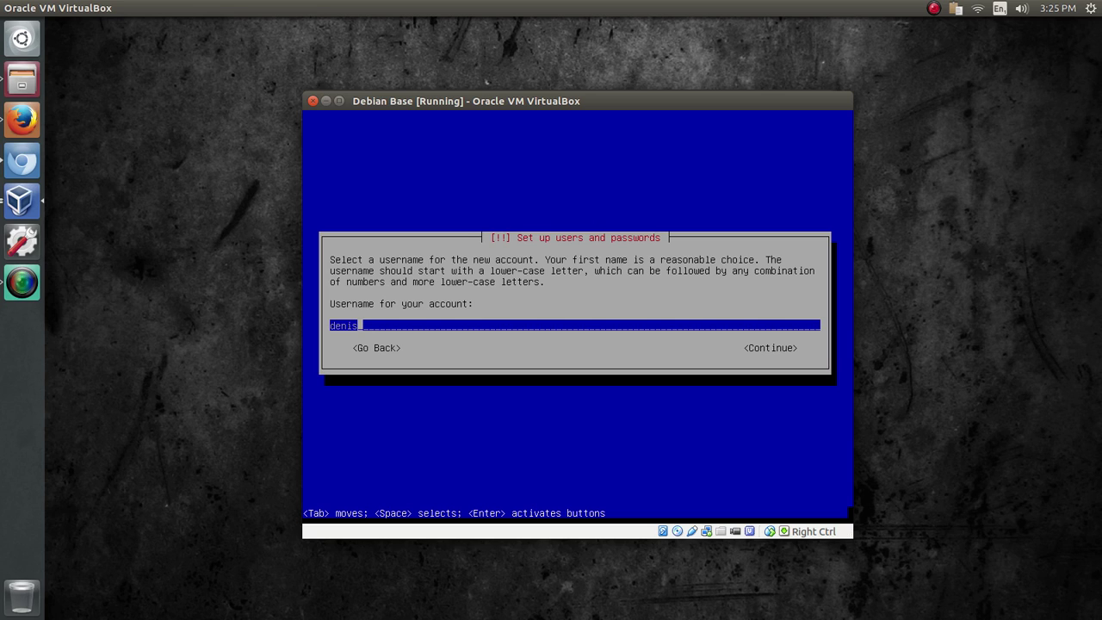
{"action": "key", "text": "Return"}
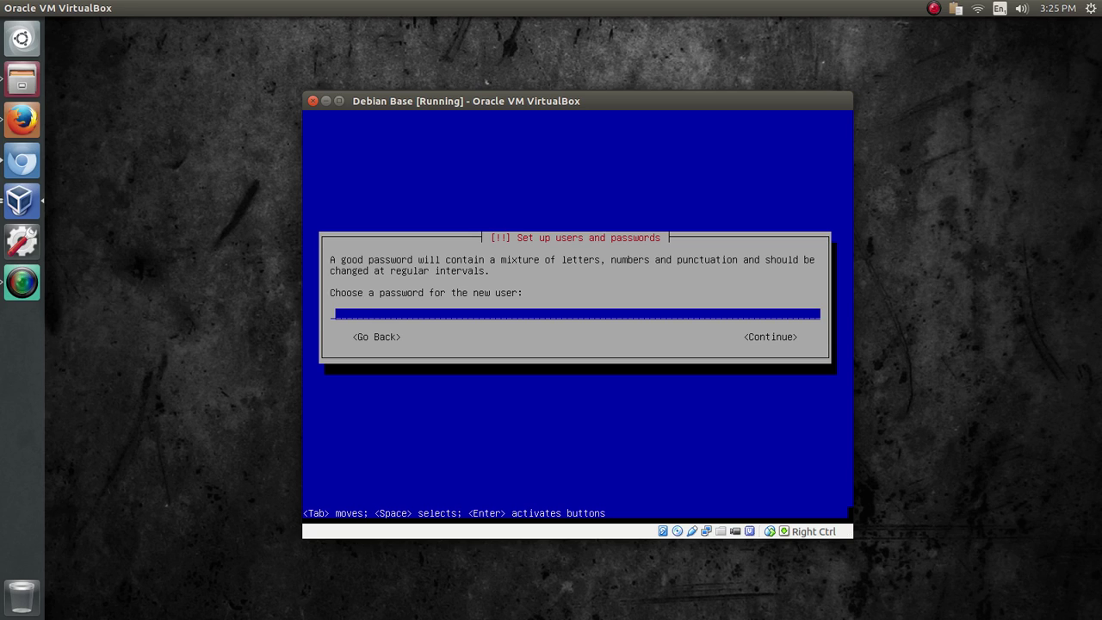
{"action": "type", "text": "****"}
{"action": "key", "text": "Return"}
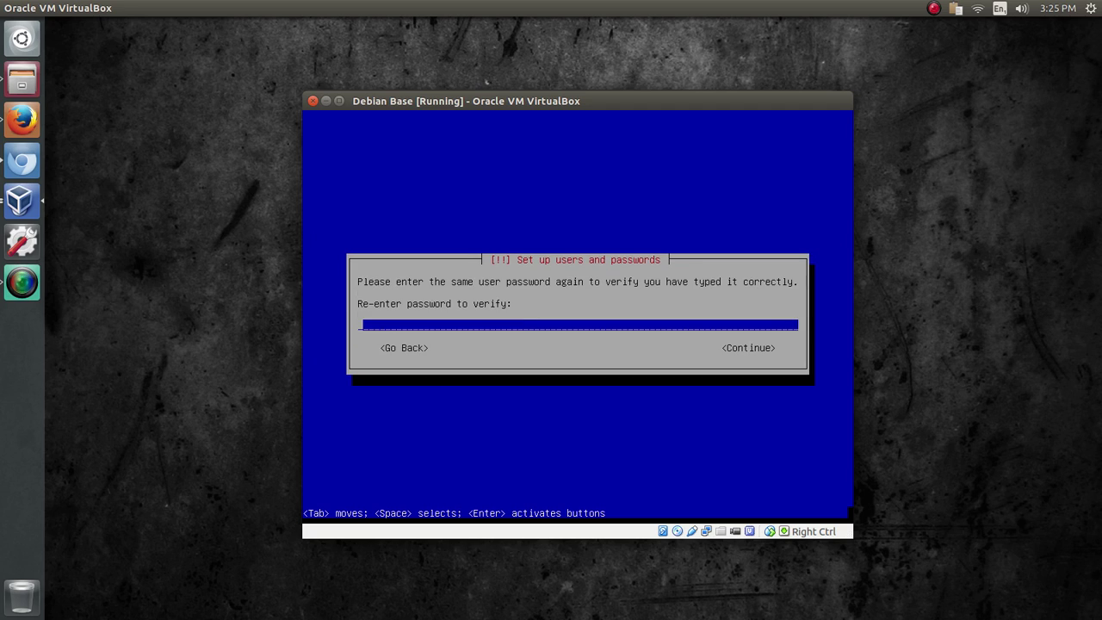
{"action": "type", "text": "****"}
{"action": "key", "text": "Return"}
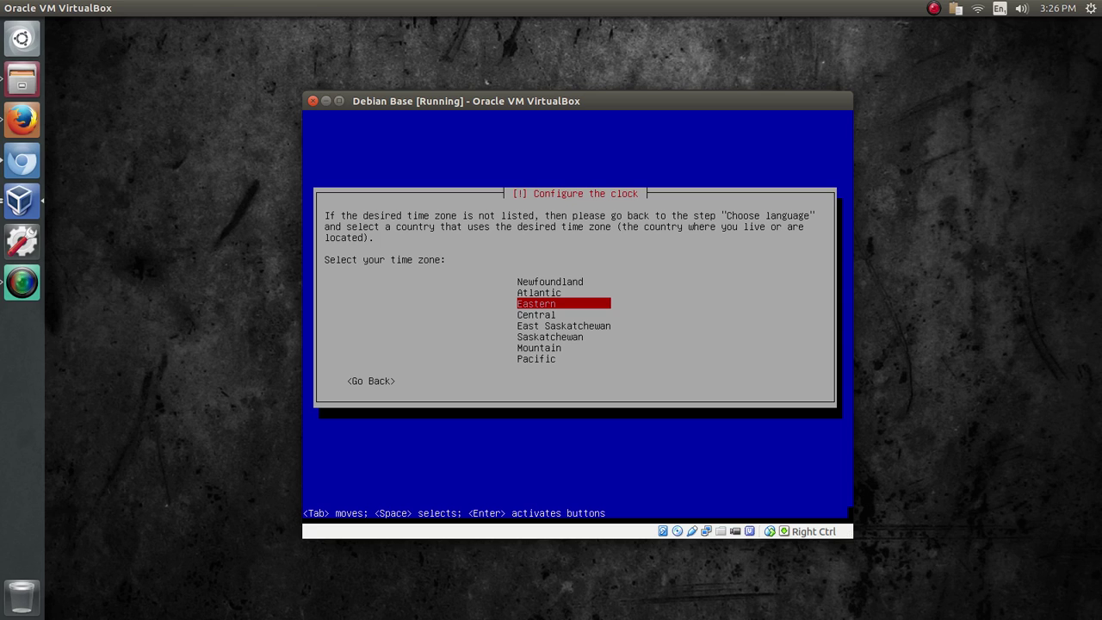
- Accept Eastern as the time zone and start guided partitioning of the 8.6 GB disk
{"action": "key", "text": "Return"}
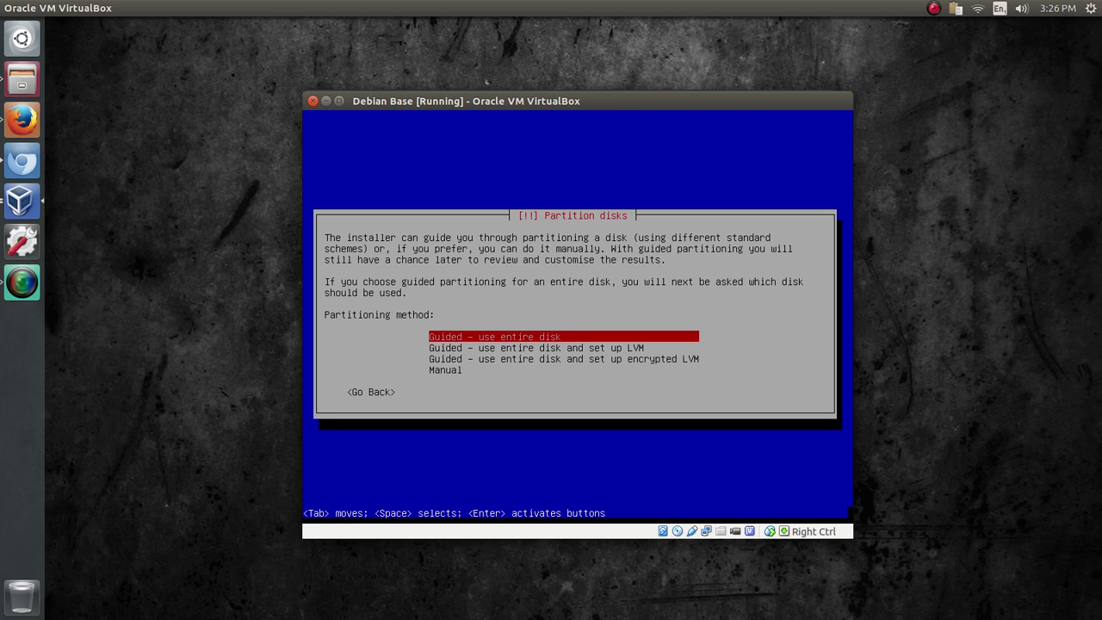
{"action": "key", "text": "Return"}
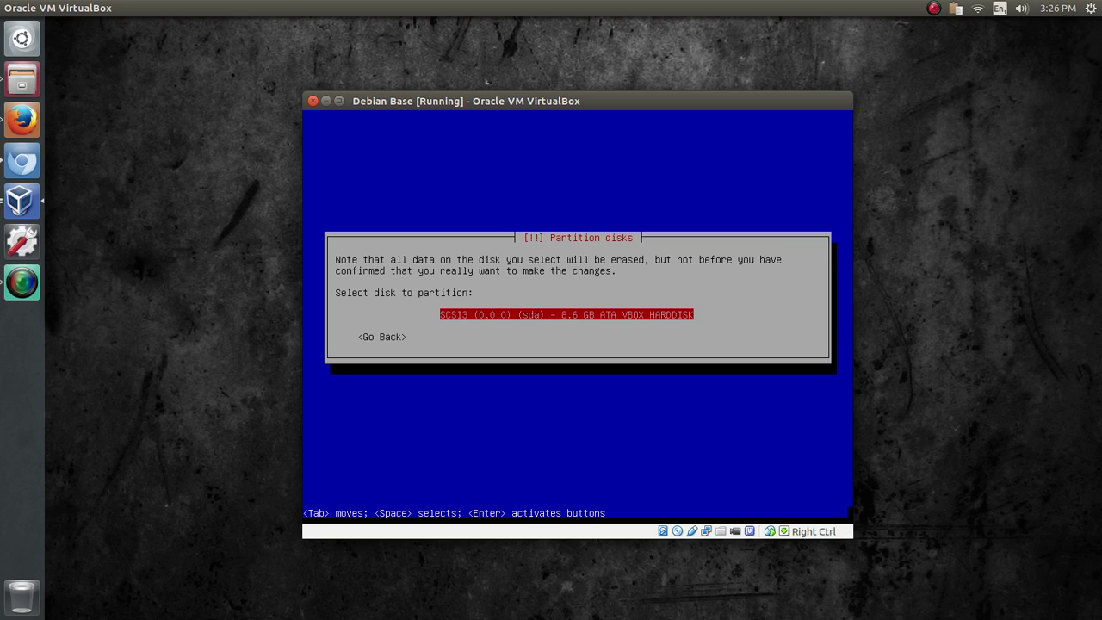
{"action": "key", "text": "Return"}
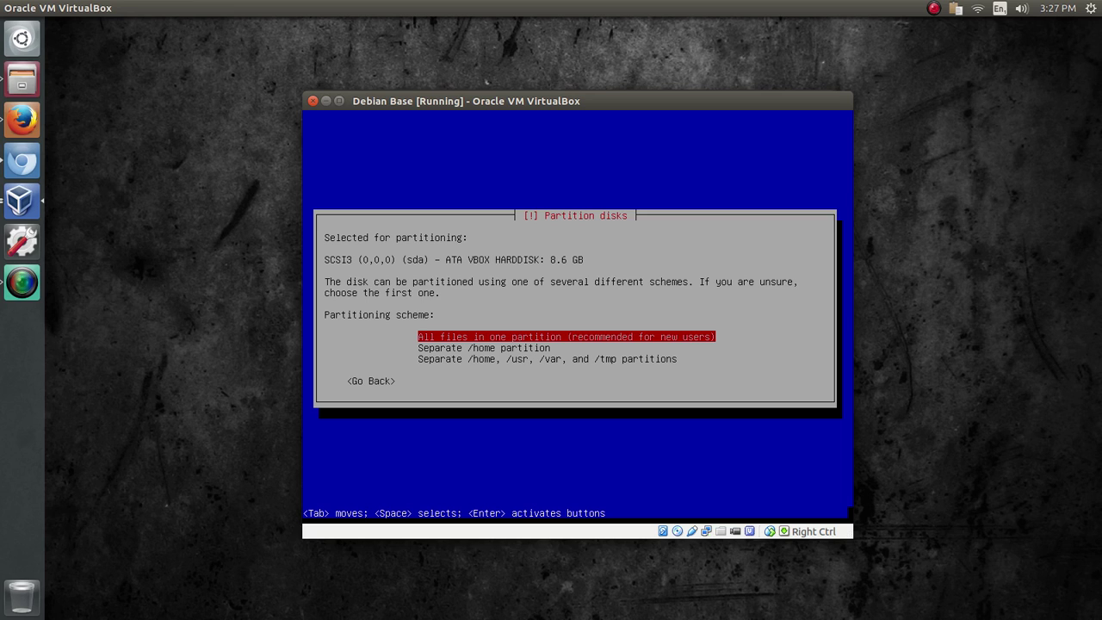
- Put all files in one partition and write the partition changes to disk
{"action": "key", "text": "Return"}
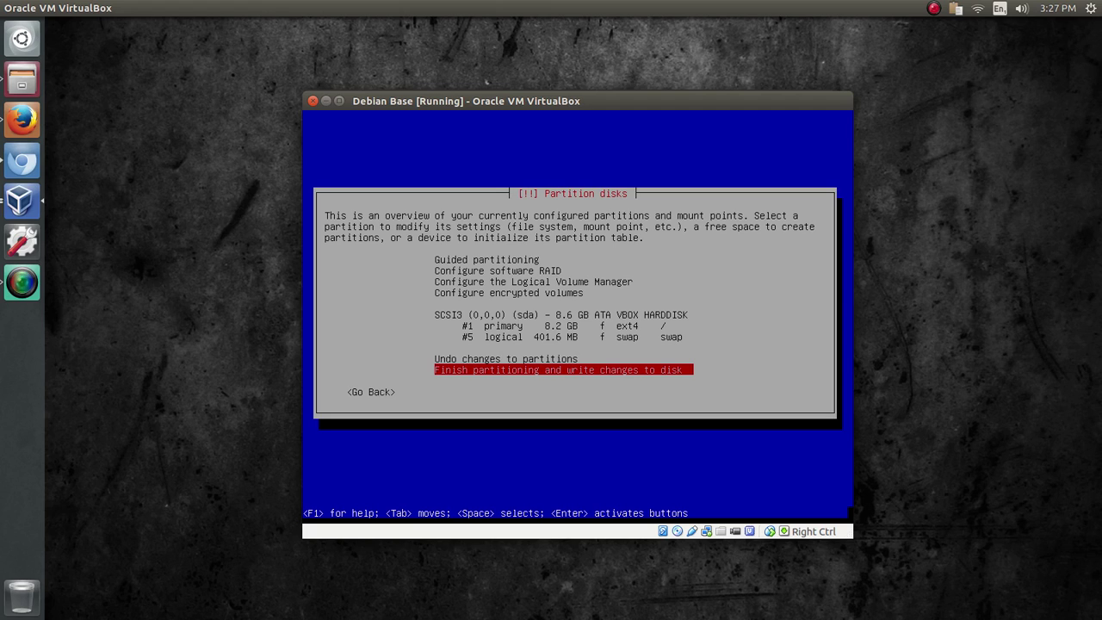
{"action": "key", "text": "Return"}
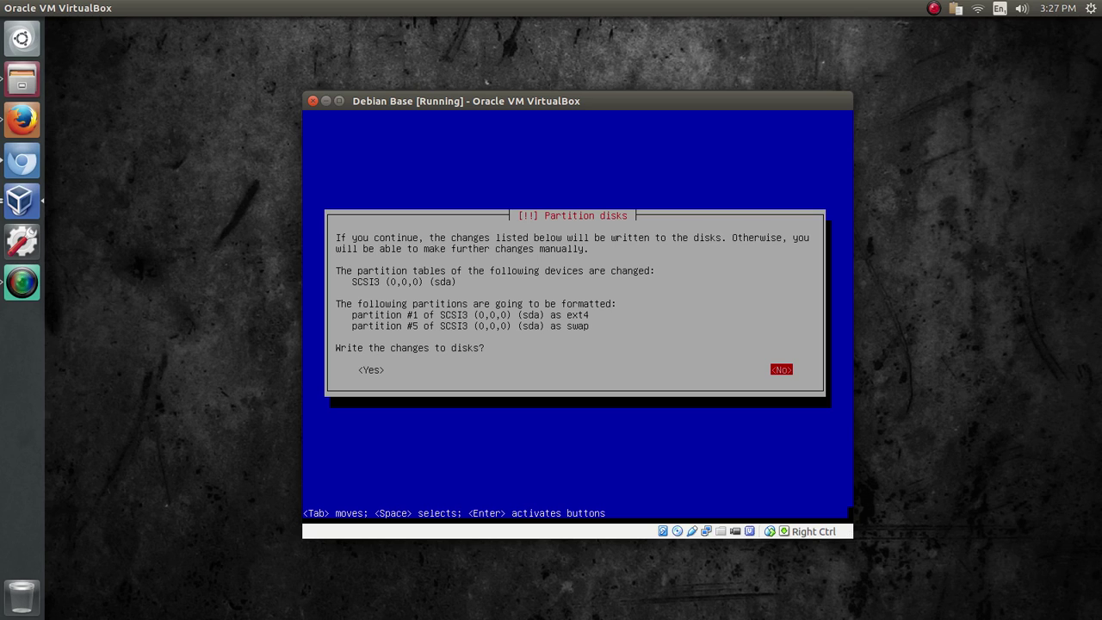
{"action": "key", "text": "Tab"}
{"action": "key", "text": "Return"}
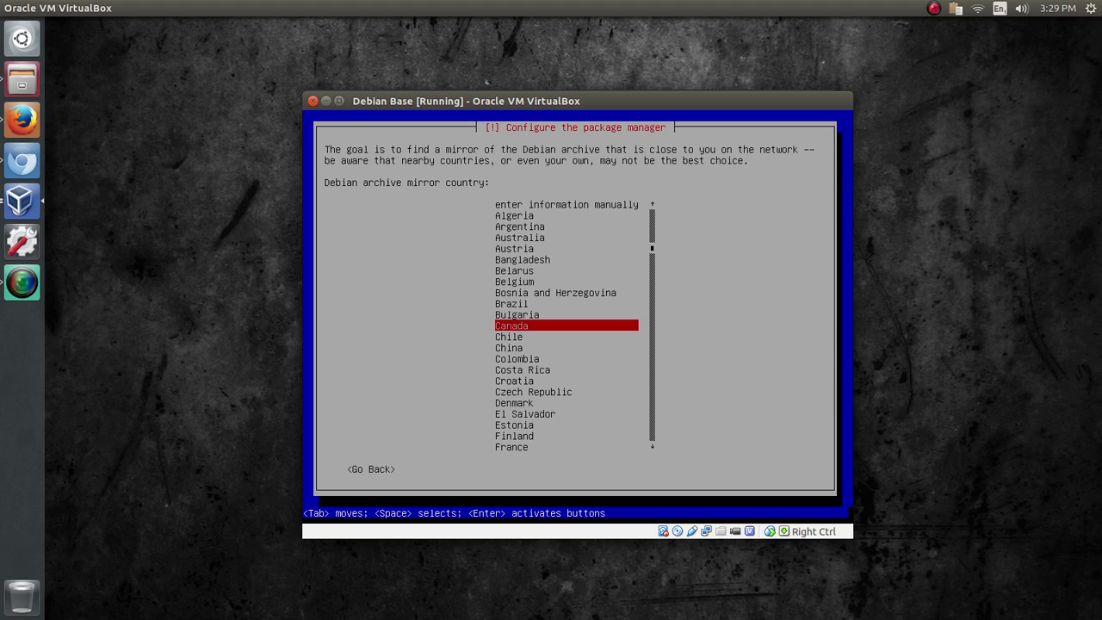
- Choose Canada and the debian.mirror.iweb.ca archive mirror, leaving the HTTP proxy blank
{"action": "key", "text": "Return"}
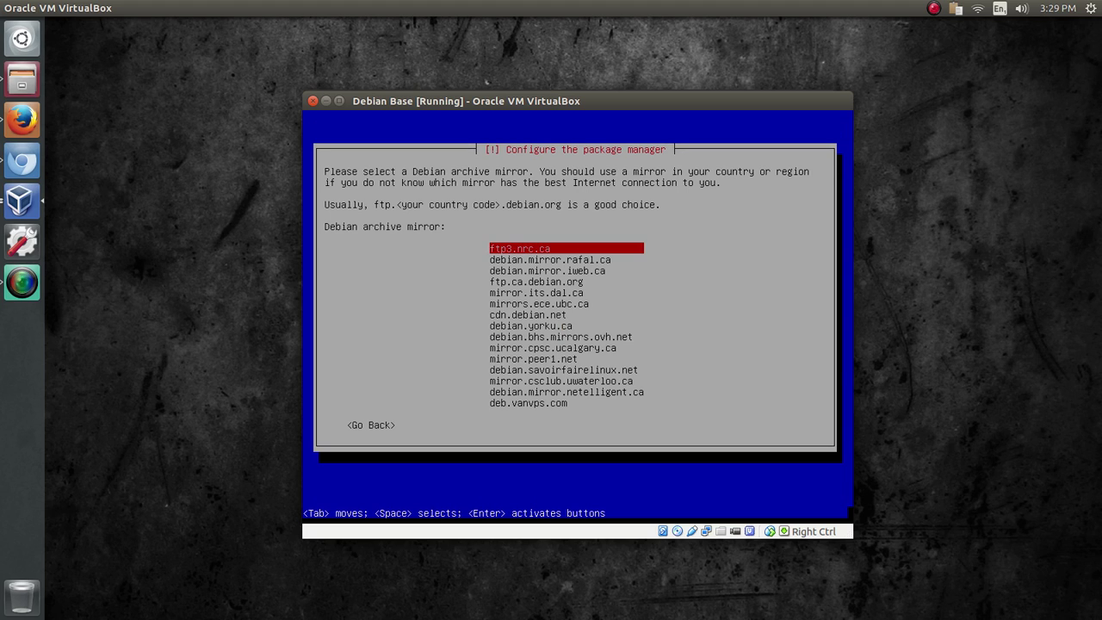
{"action": "key", "text": "Down"}
{"action": "key", "text": "Down"}
{"action": "key", "text": "Down"}
{"action": "key", "text": "Down"}
{"action": "key", "text": "Down"}
{"action": "key", "text": "Down"}
{"action": "key", "text": "Down"}
{"action": "key", "text": "Down"}
{"action": "key", "text": "Down"}
{"action": "key", "text": "Down"}
{"action": "key", "text": "Down"}
{"action": "key", "text": "Down"}
{"action": "key", "text": "Down"}
{"action": "key", "text": "Down"}
{"action": "key", "text": "Down"}
{"action": "key", "text": "Up"}
{"action": "key", "text": "Up"}
{"action": "key", "text": "Up"}
{"action": "key", "text": "Up"}
{"action": "key", "text": "Up"}
{"action": "key", "text": "Up"}
{"action": "key", "text": "Up"}
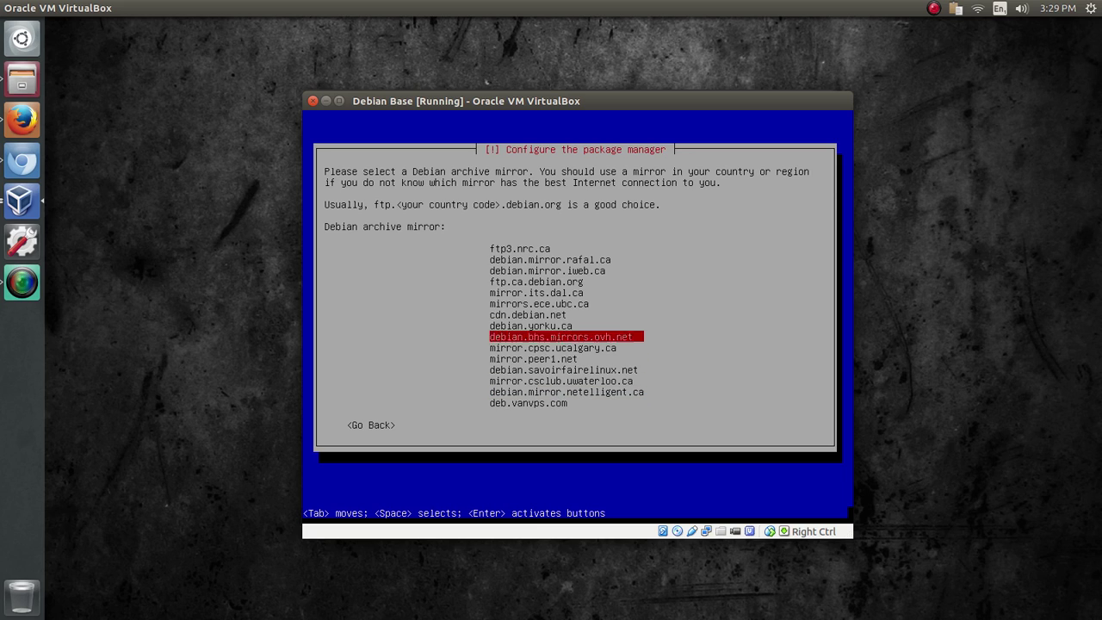
{"action": "key", "text": "Up"}
{"action": "key", "text": "Up"}
{"action": "key", "text": "Up"}
{"action": "key", "text": "Up"}
{"action": "key", "text": "Up"}
{"action": "key", "text": "Up"}
{"action": "key", "text": "Up"}
{"action": "key", "text": "Up"}
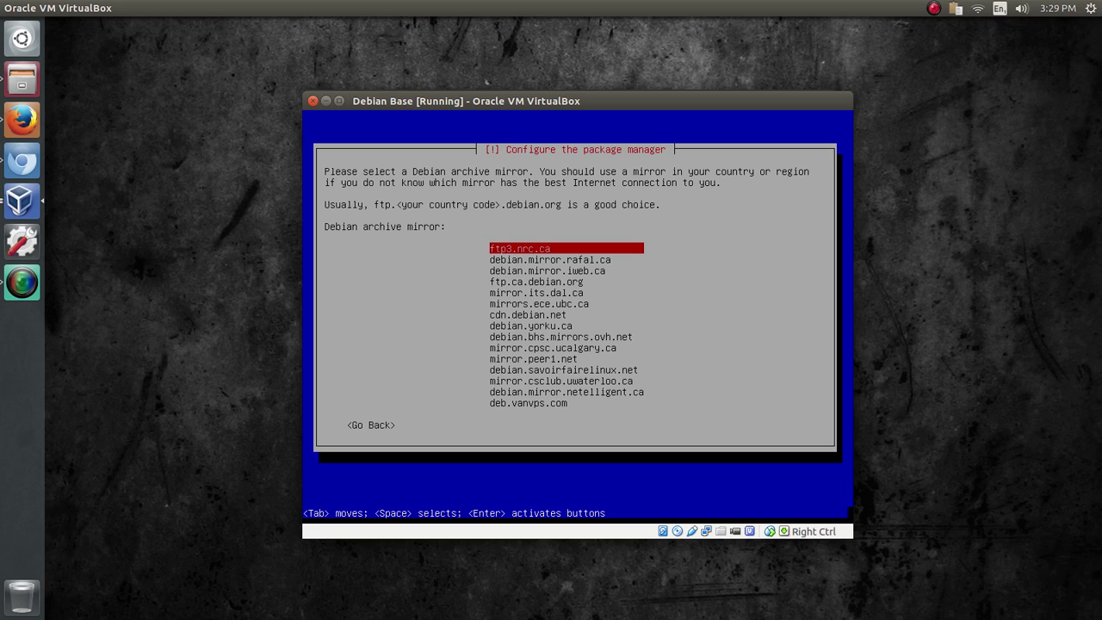
{"action": "key", "text": "Down"}
{"action": "key", "text": "Down"}
{"action": "key", "text": "Down"}
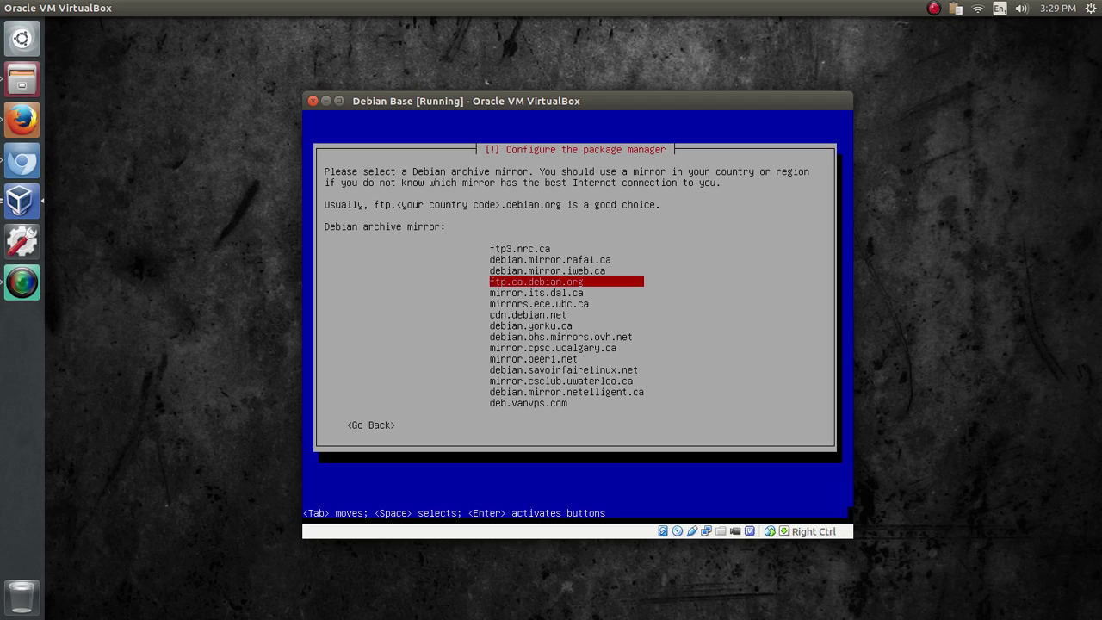
{"action": "key", "text": "Up"}
{"action": "key", "text": "Up"}
{"action": "key", "text": "Up"}
{"action": "key", "text": "Down"}
{"action": "key", "text": "Down"}
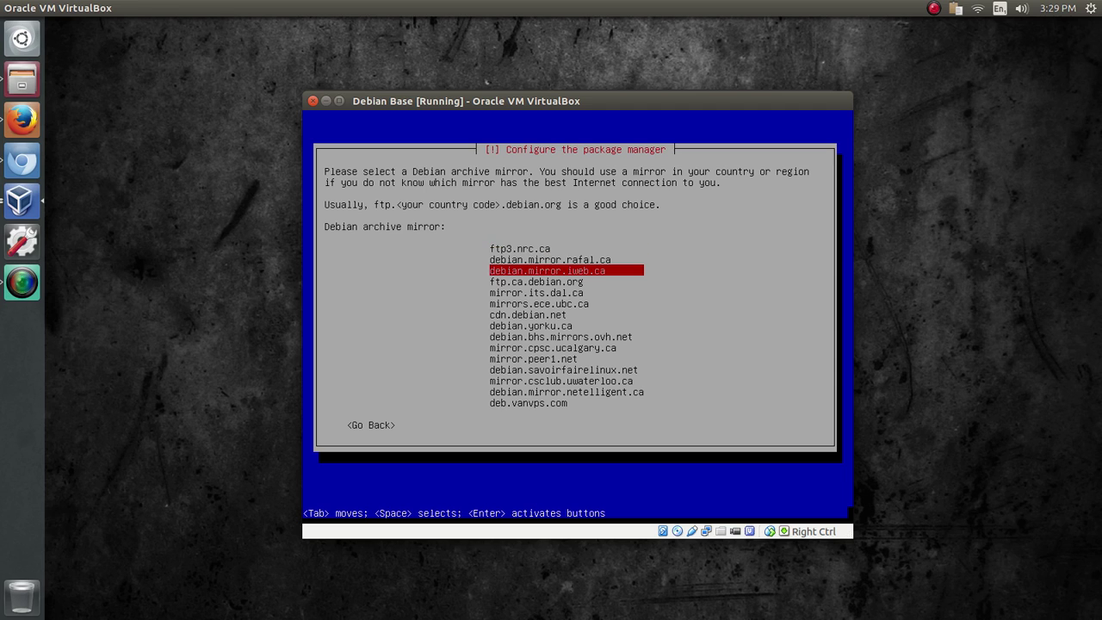
{"action": "key", "text": "Return"}
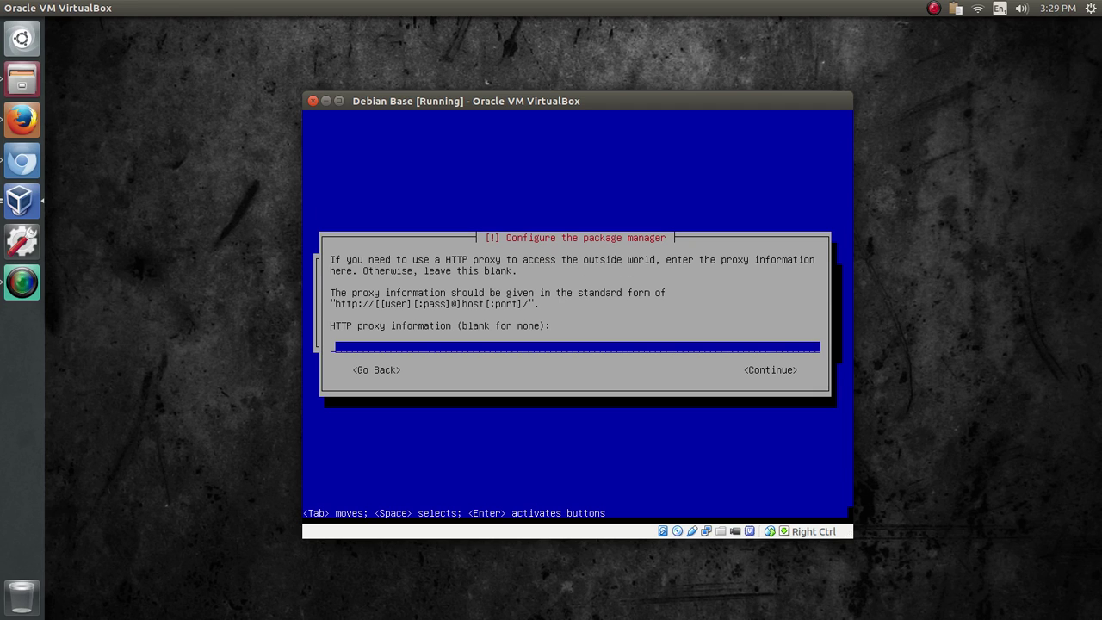
{"action": "key", "text": "Return"}
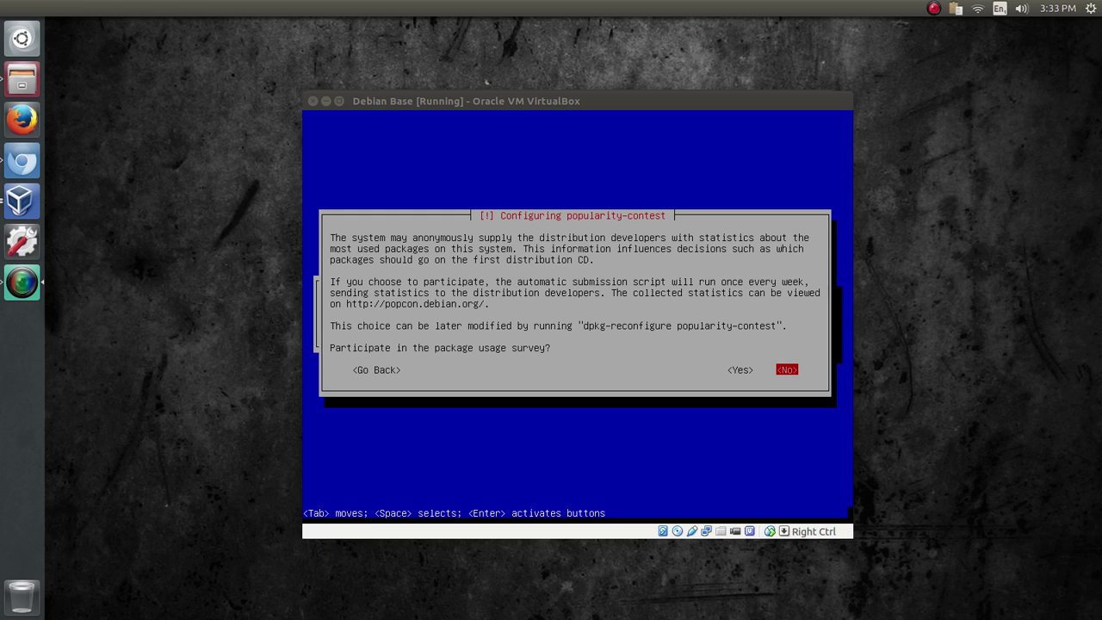
- Answer No to the popularity-contest package usage survey
{"action": "left_click_drag", "start_coordinate": [747, 97], "coordinate": [724, 79]}
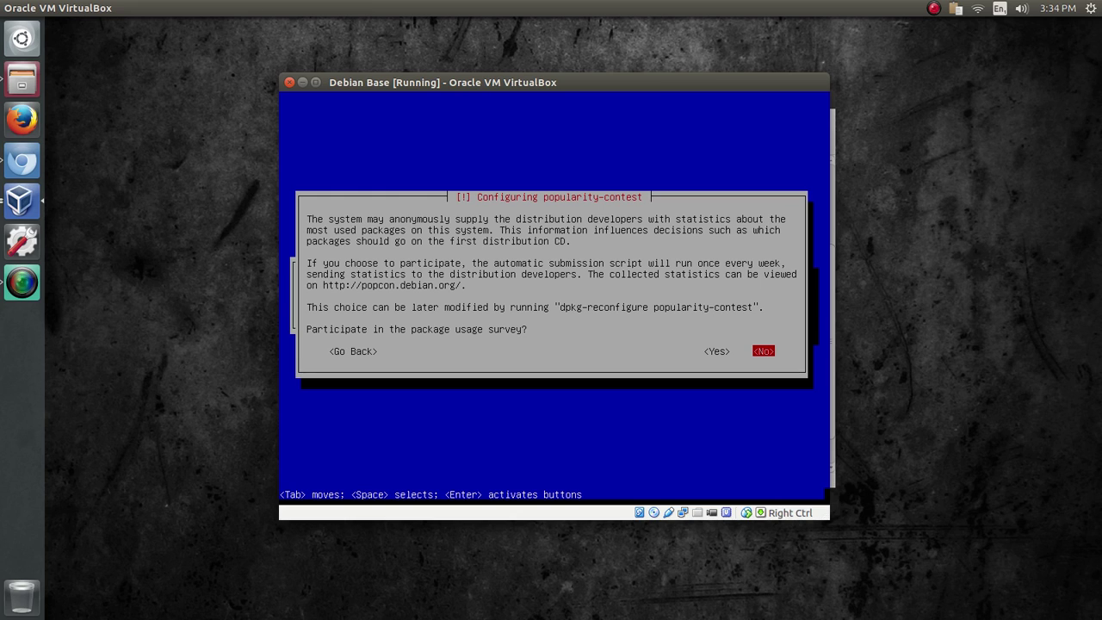
{"action": "key", "text": "Return"}
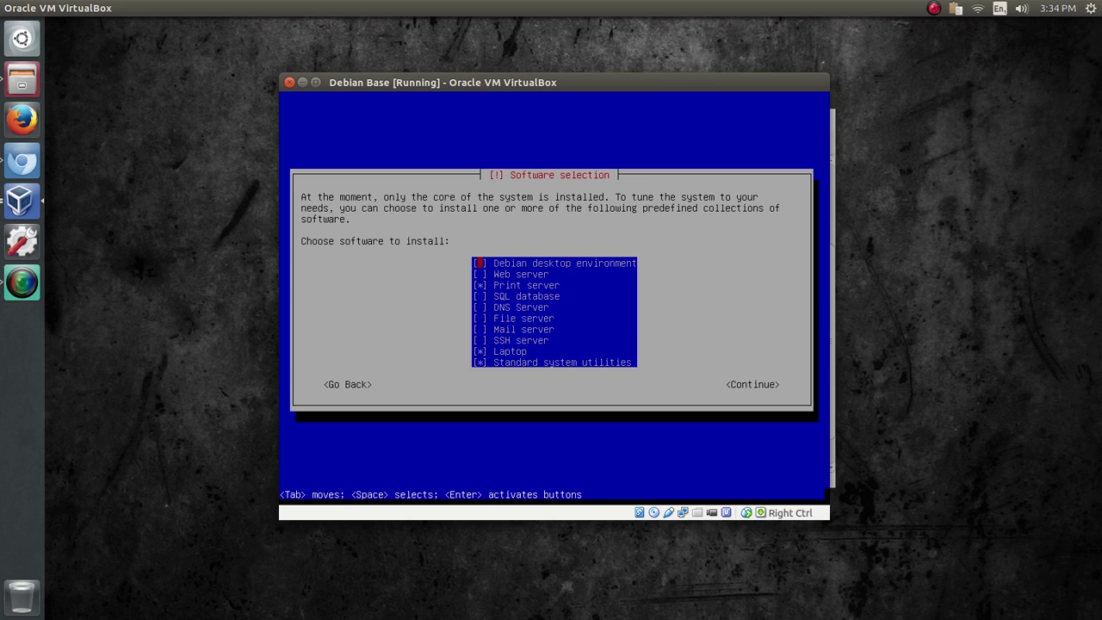
- Confirm the software selection with SSH server and standard utilities and start installing
{"action": "key", "text": "Down"}
{"action": "key", "text": "Down"}
{"action": "key", "text": "Down"}
{"action": "key", "text": "Down"}
{"action": "key", "text": "Down"}
{"action": "key", "text": "Down"}
{"action": "key", "text": "Down"}
{"action": "key", "text": "Down"}
{"action": "key", "text": "Down"}
{"action": "key", "text": "Return"}
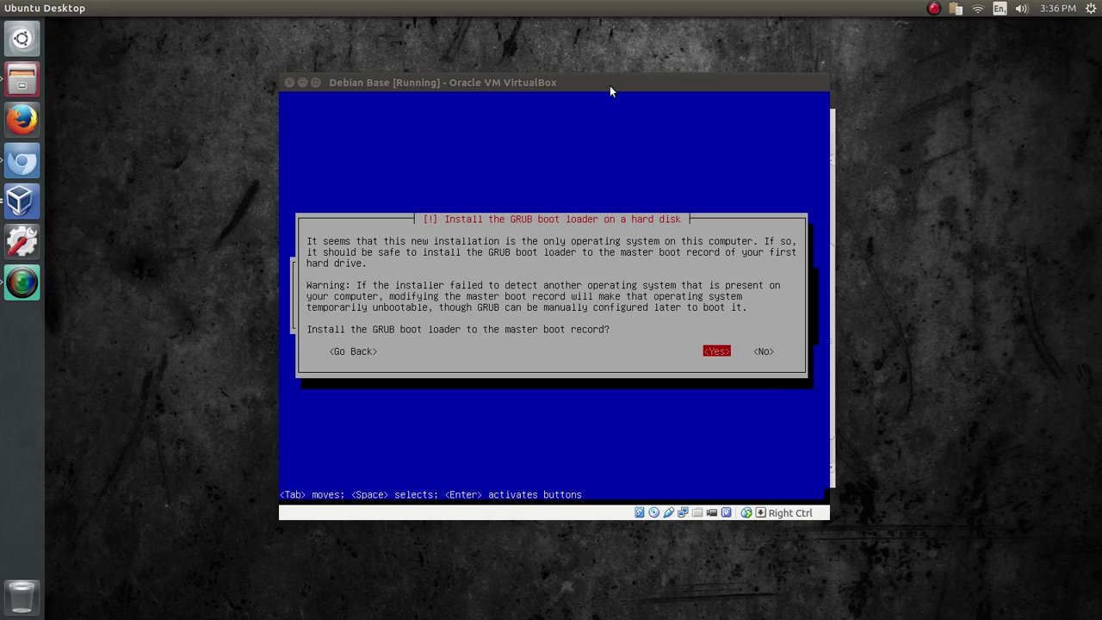
- Install GRUB to the master boot record and continue past Installation complete to reboot
{"action": "left_click_drag", "start_coordinate": [444, 85], "coordinate": [432, 80]}
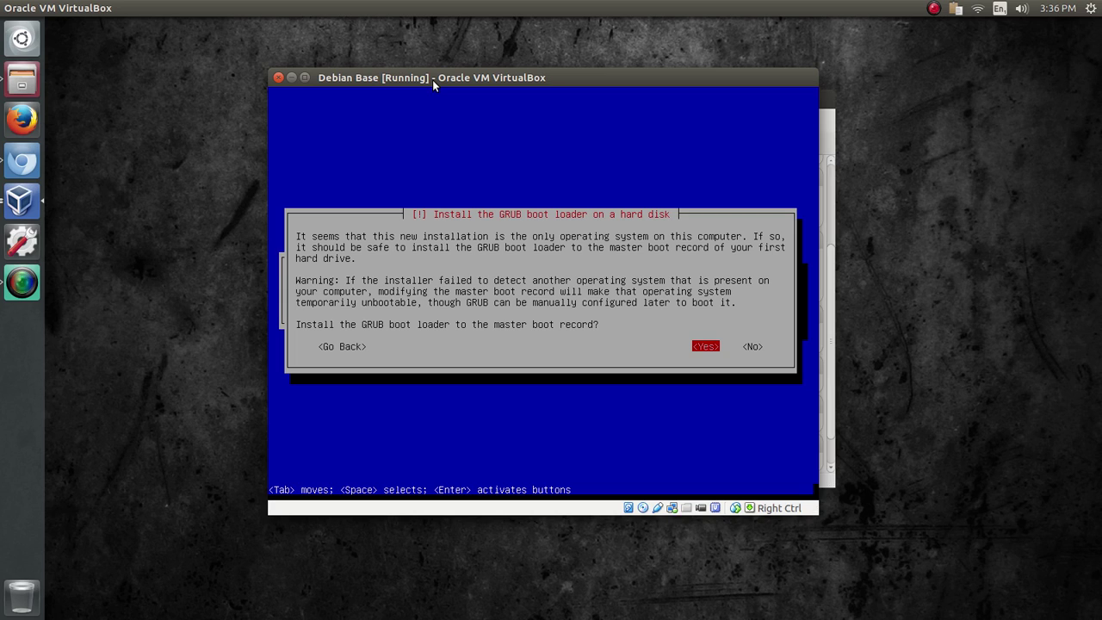
{"action": "key", "text": "Return"}
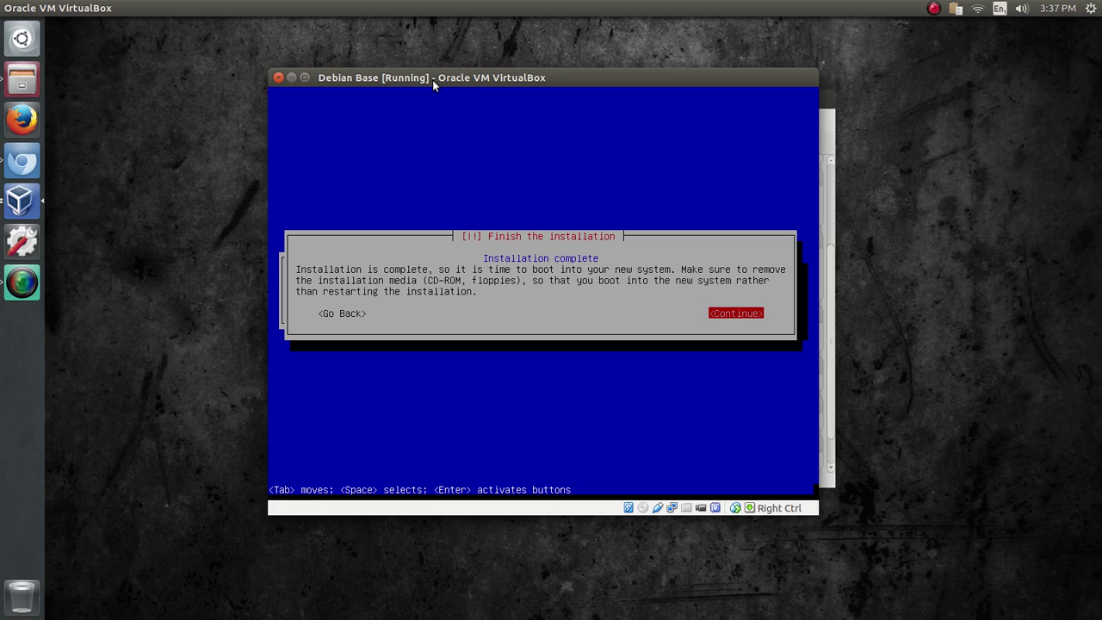
{"action": "key", "text": "Return"}
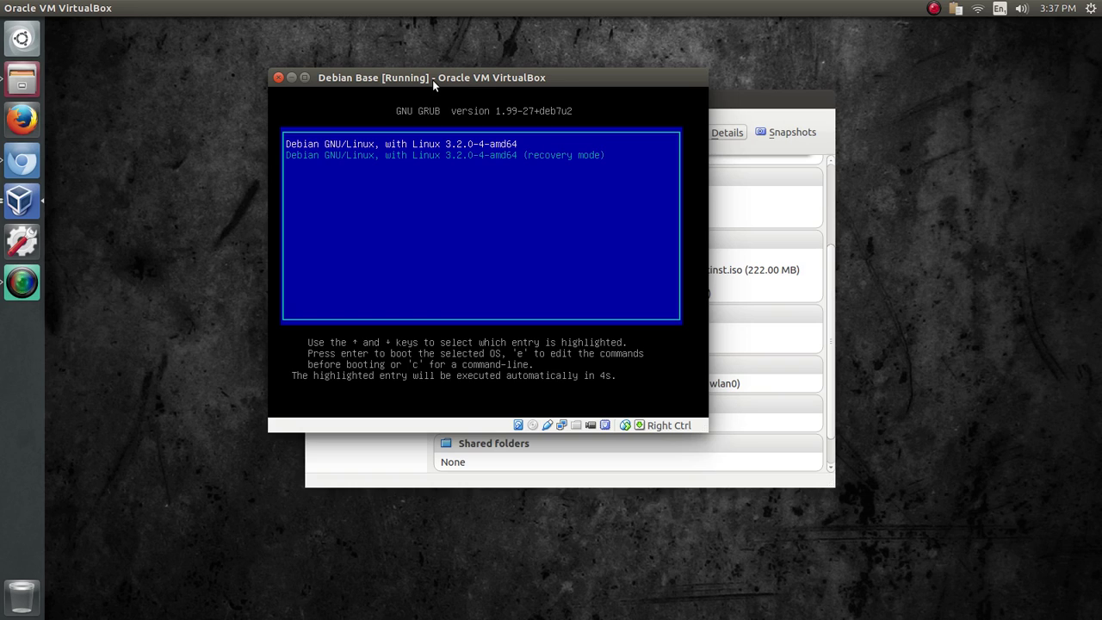
- Boot the default Debian entry and log in to the guest as root
{"action": "key", "text": "Return"}
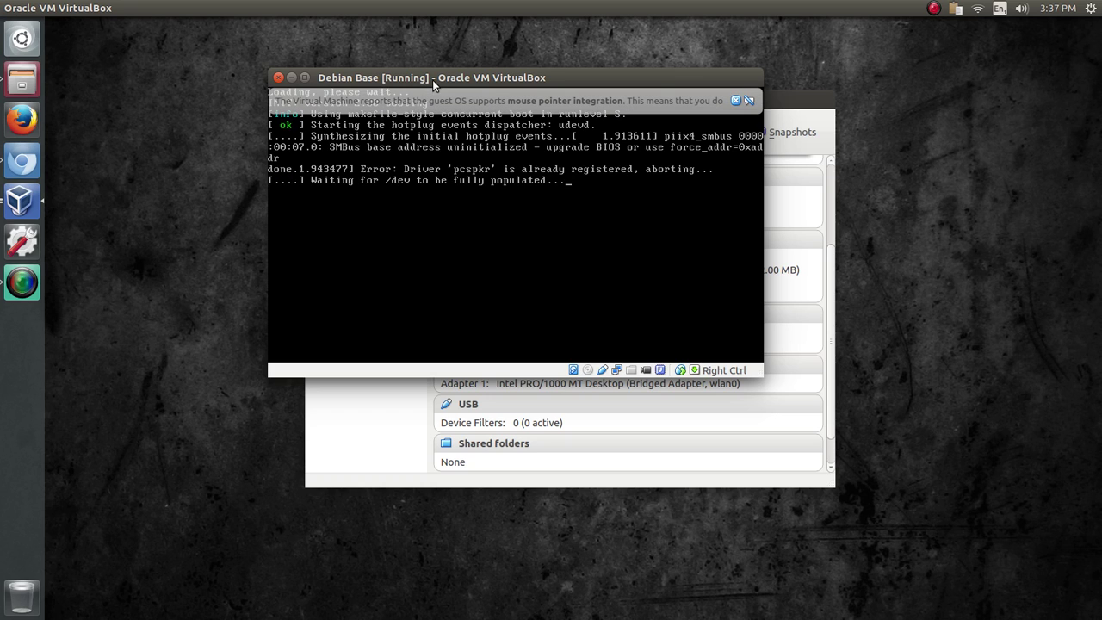
{"action": "left_click", "coordinate": [734, 102]}
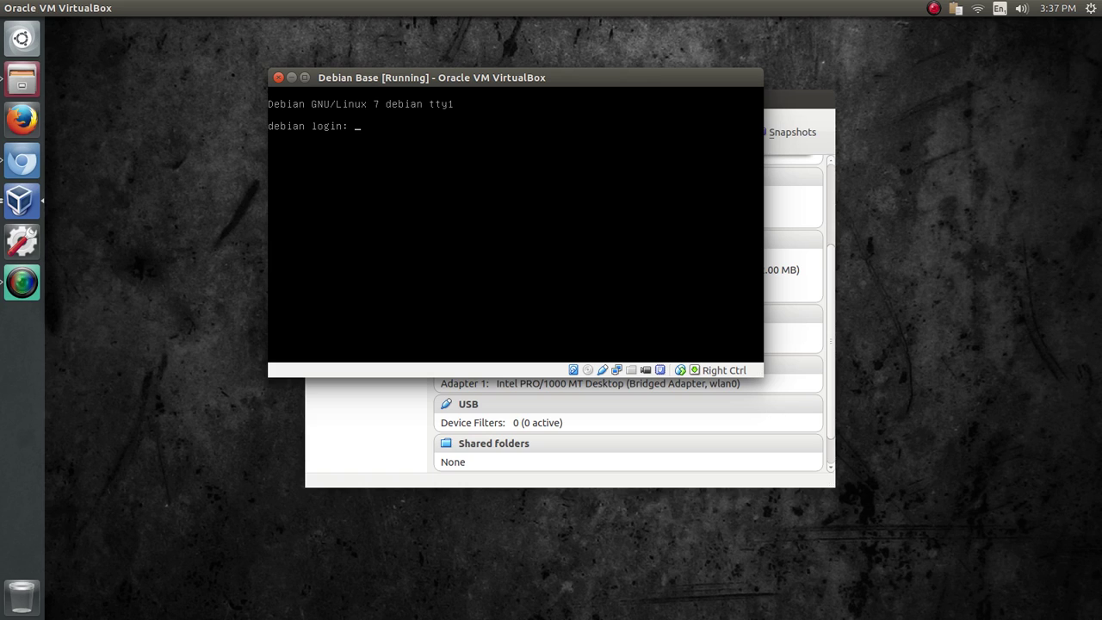
{"action": "type", "text": "root"}
{"action": "key", "text": "Return"}
{"action": "key", "text": "Return"}
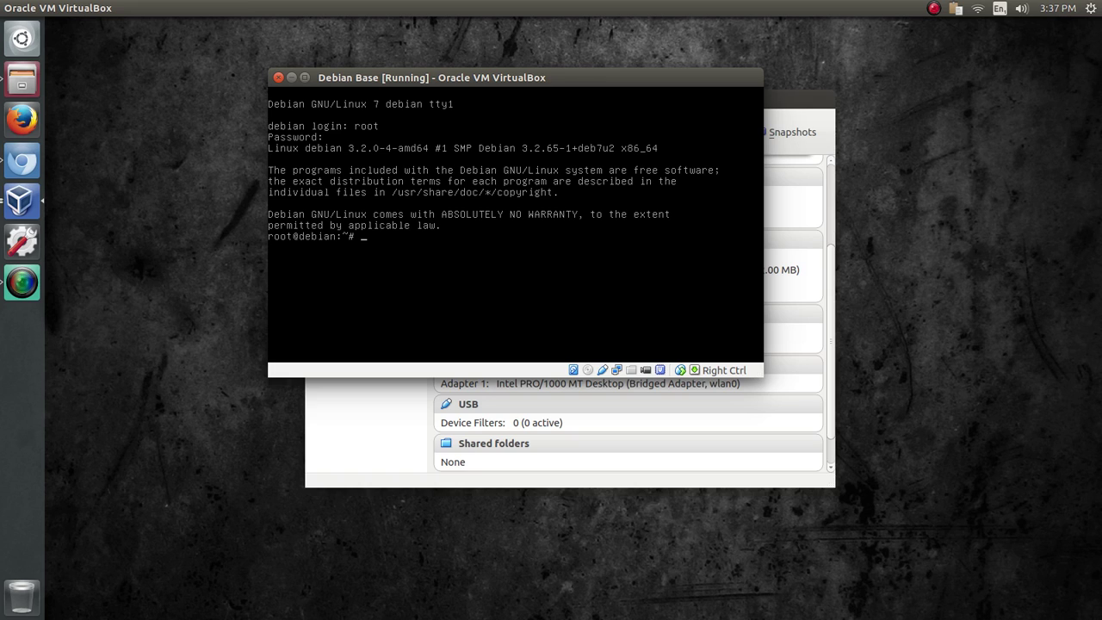
- Check with 'ip a' that eth0 is 192.168.2.12, then open a host terminal
{"action": "type", "text": "ip a"}
{"action": "key", "text": "Return"}
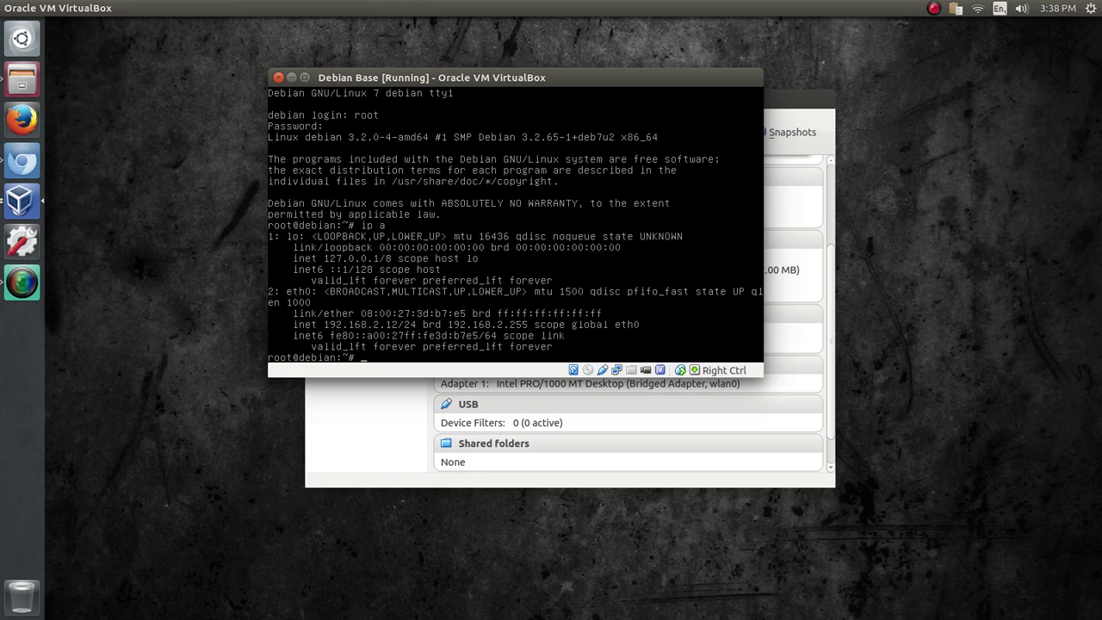
{"action": "left_click", "coordinate": [196, 253]}
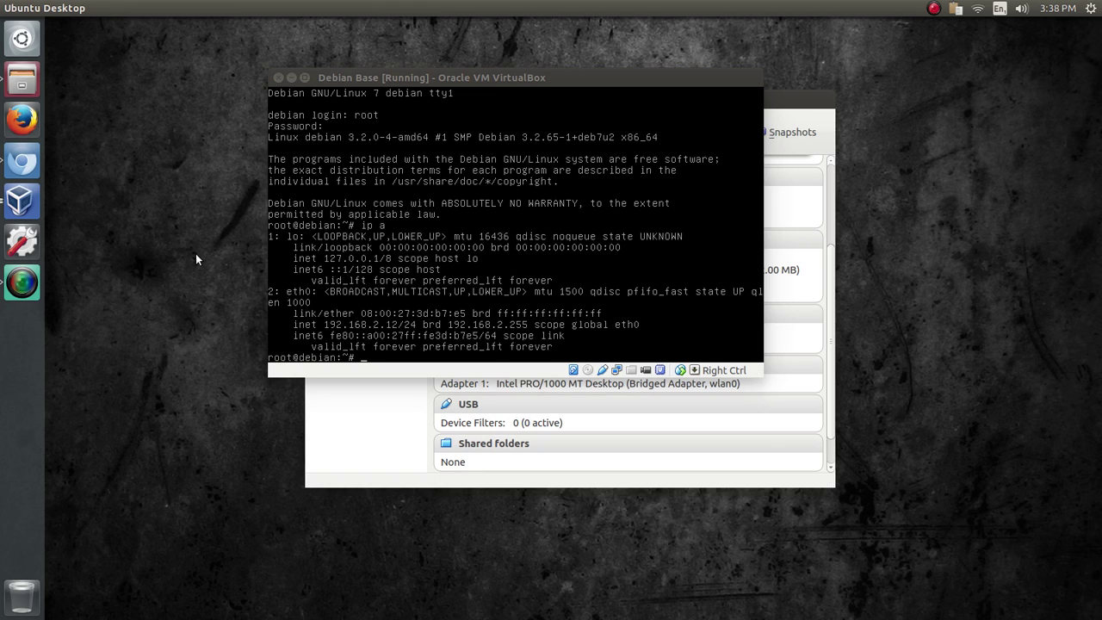
{"action": "key", "text": "ctrl+alt+t"}
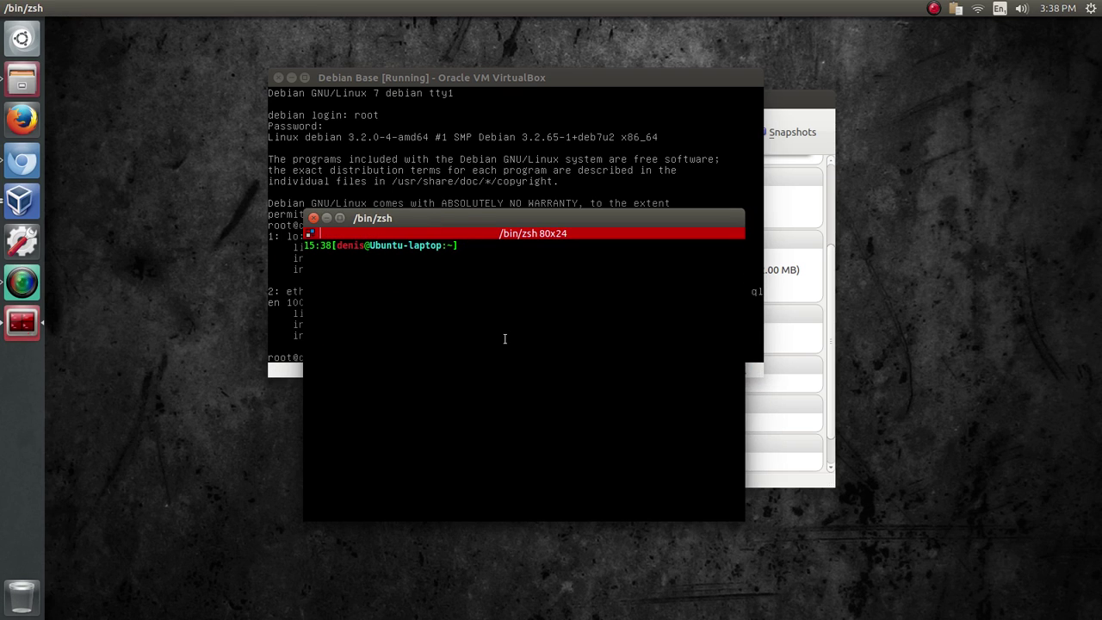
{"action": "type", "text": "ssh root@192"}
{"action": "key", "text": "Return"}
{"action": "type", "text": "1"}
{"action": "key", "text": "Up"}
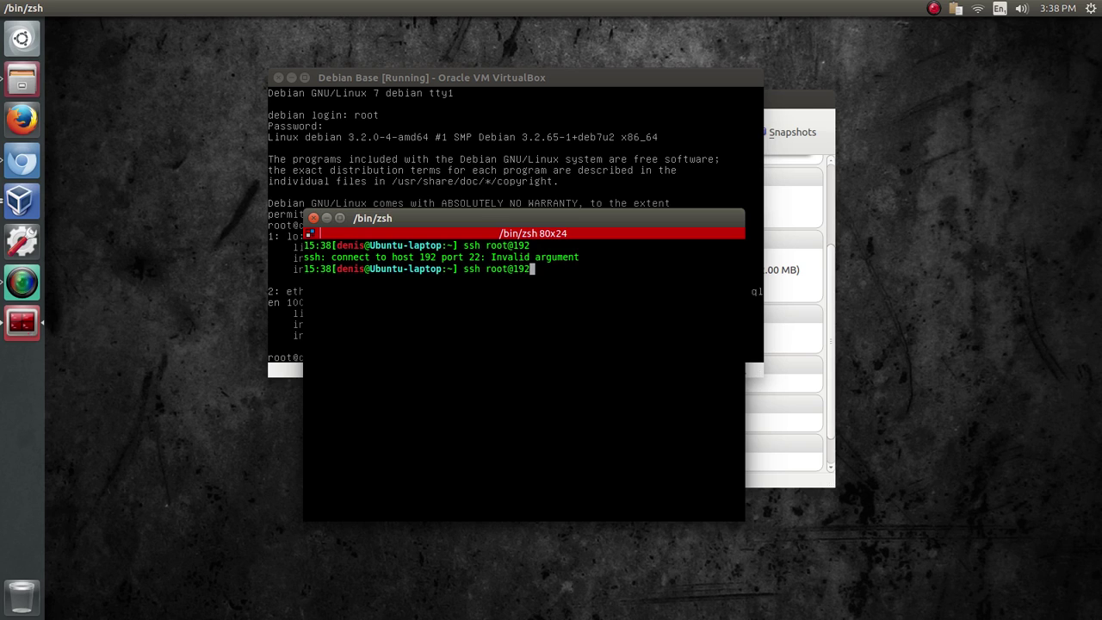
{"action": "type", "text": ".168.2.12"}
{"action": "key", "text": "Return"}
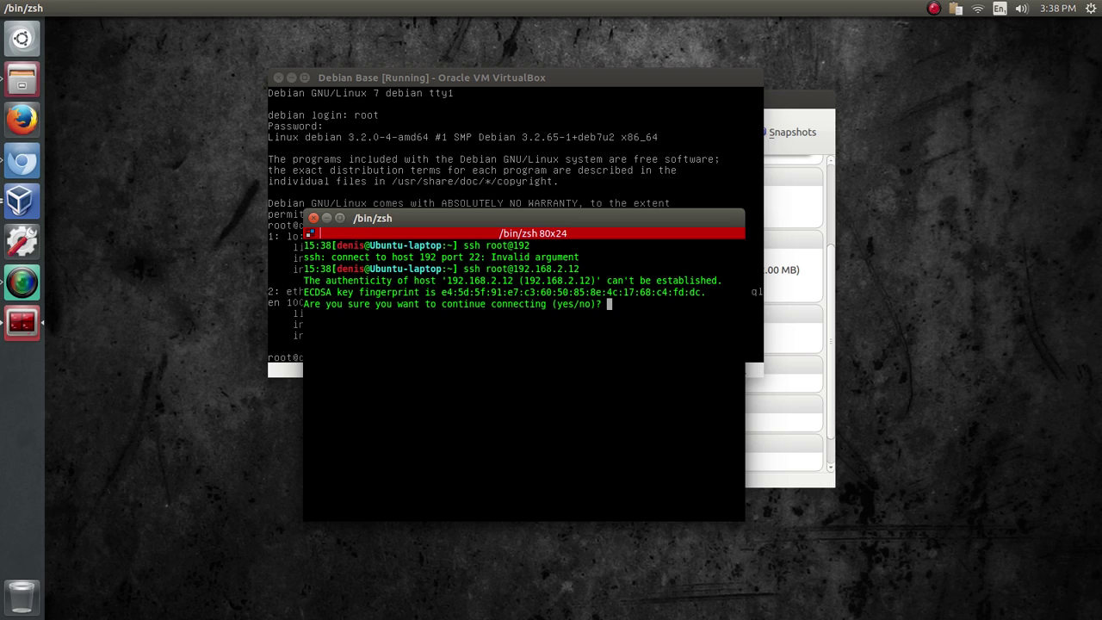
{"action": "type", "text": "yes"}
{"action": "key", "text": "Return"}
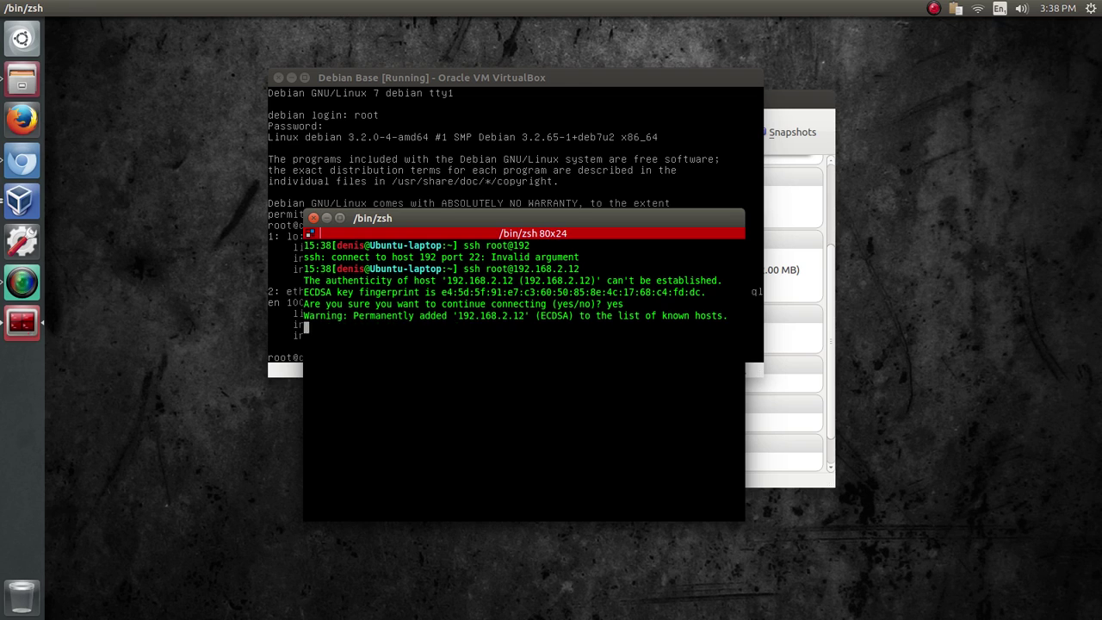
{"action": "key", "text": "Return"}
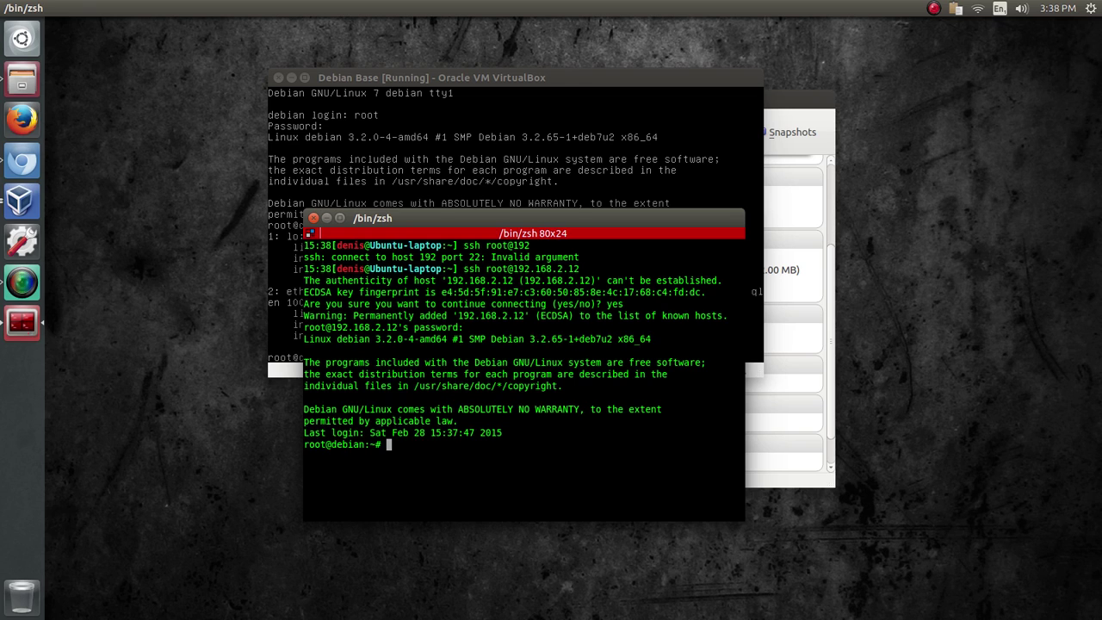
- Clear the screen, exit the SSH session, and close the host terminal
{"action": "key", "text": "ctrl+l"}
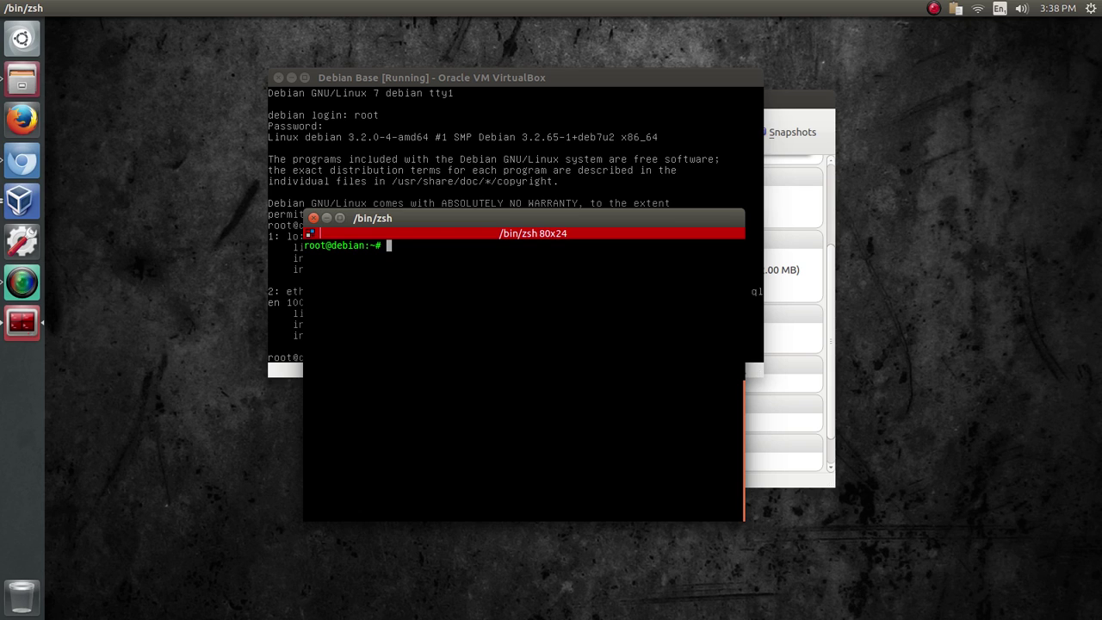
{"action": "type", "text": "exit"}
{"action": "key", "text": "Return"}
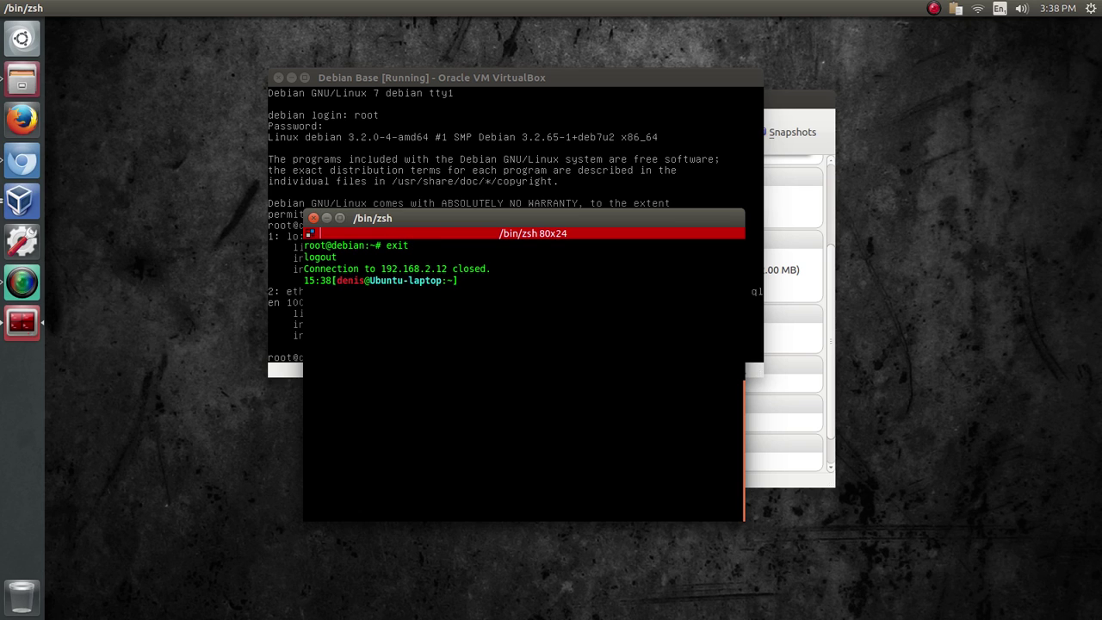
{"action": "type", "text": "exit"}
{"action": "key", "text": "Return"}
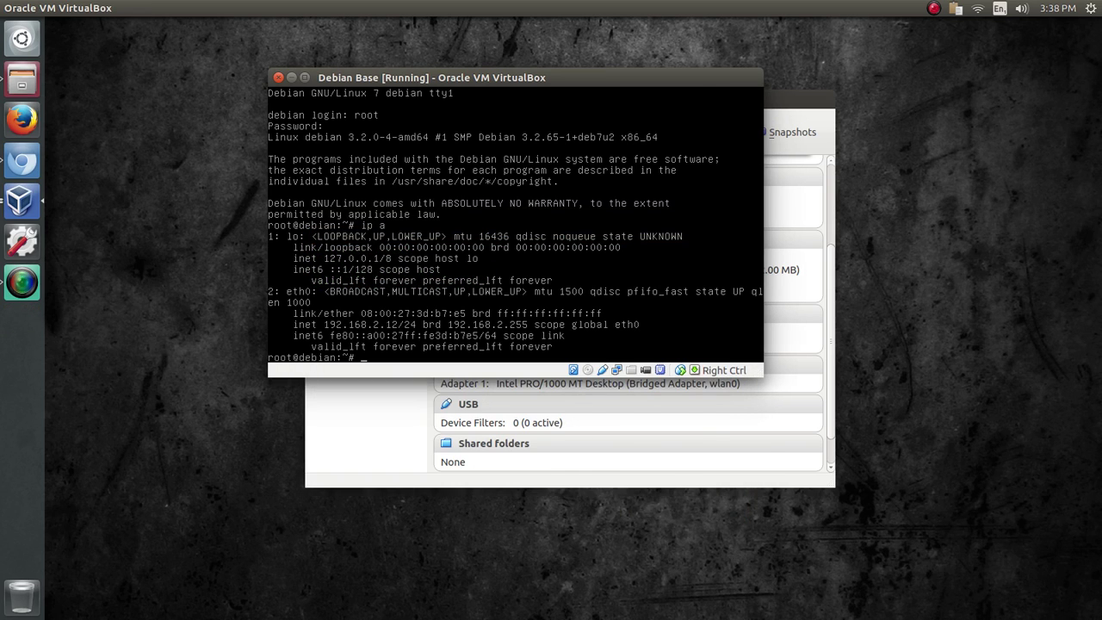
- Run 'halt' at the Debian guest's root prompt
{"action": "type", "text": "halt"}
{"action": "key", "text": "Return"}
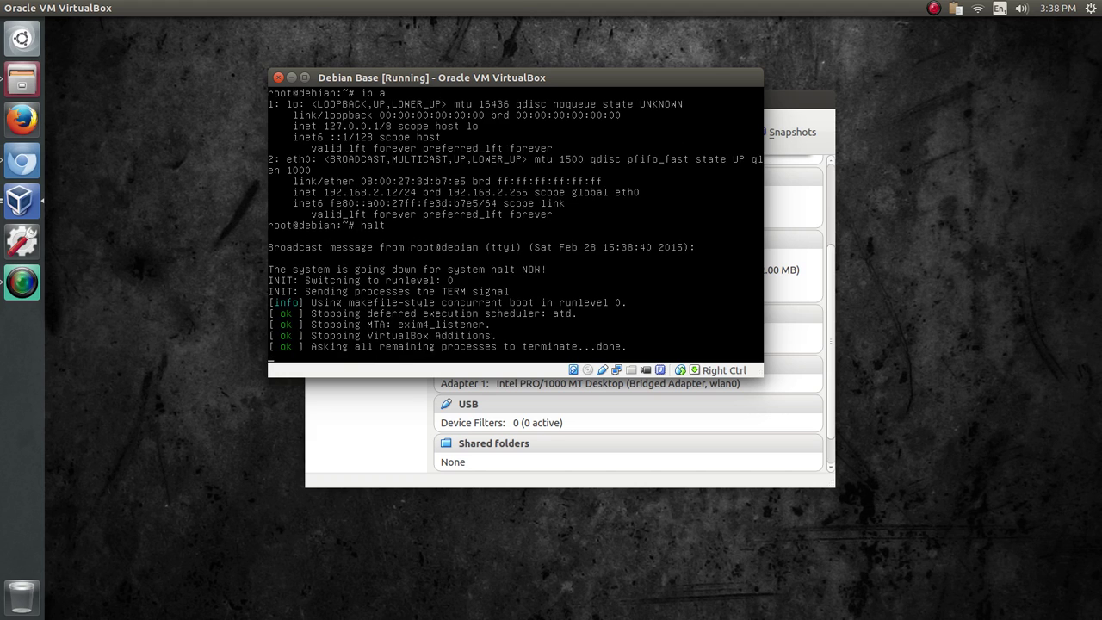